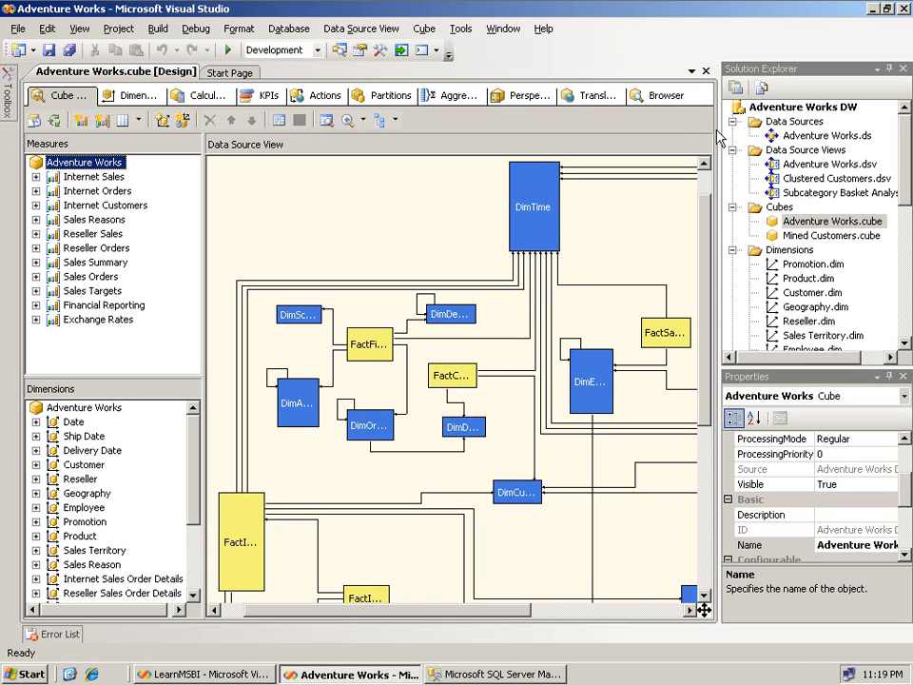
# - Widen the cube designer and examine the aggregation designs of the Internet Sales, Internet Orders and Reseller Sales measure groups
pyautogui.moveTo(718, 129); pyautogui.dragTo(865, 129)
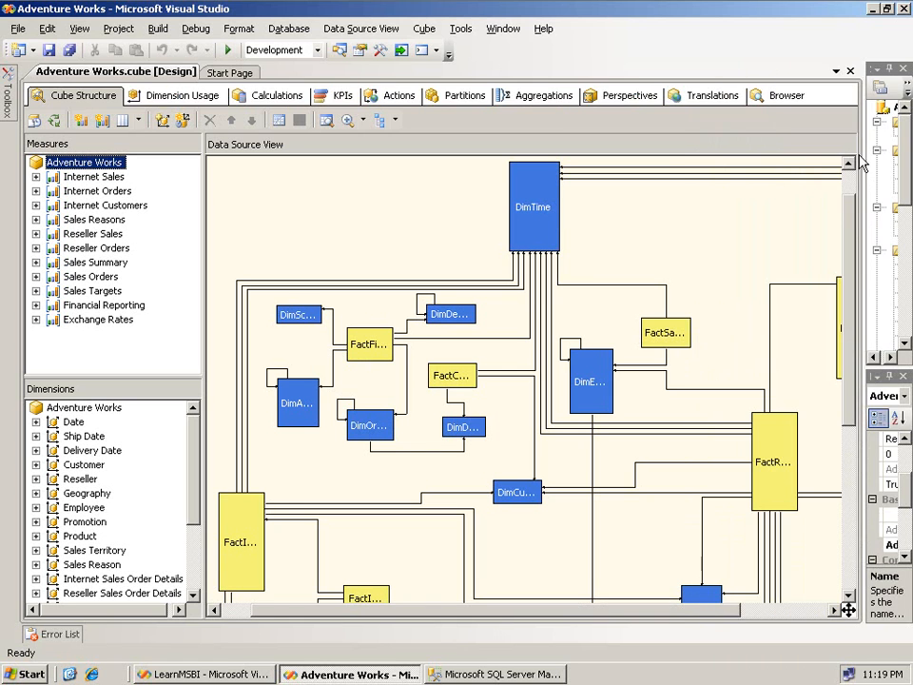
pyautogui.click(544, 95)
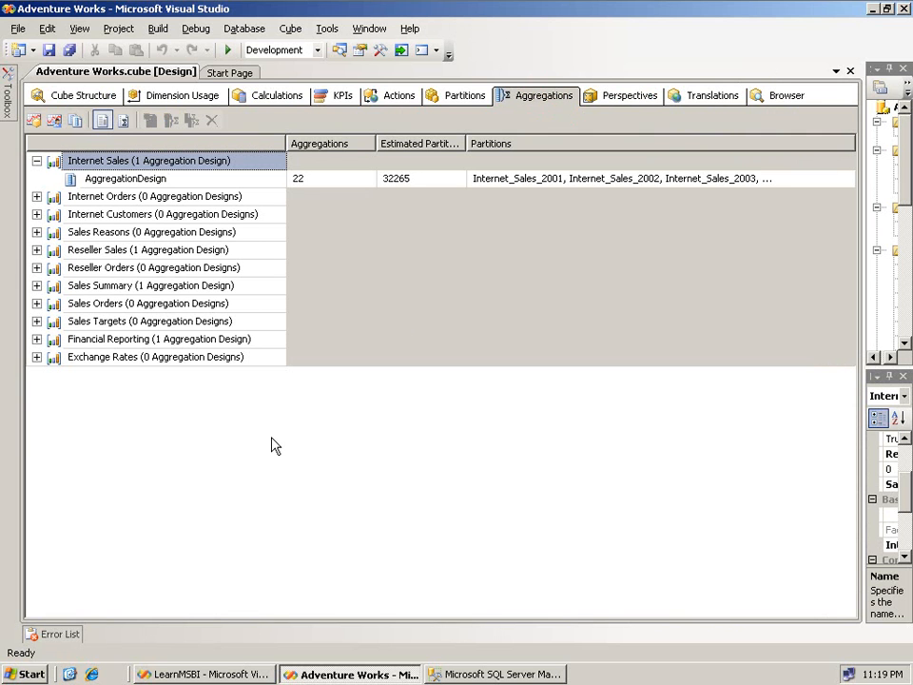
pyautogui.click(37, 162)
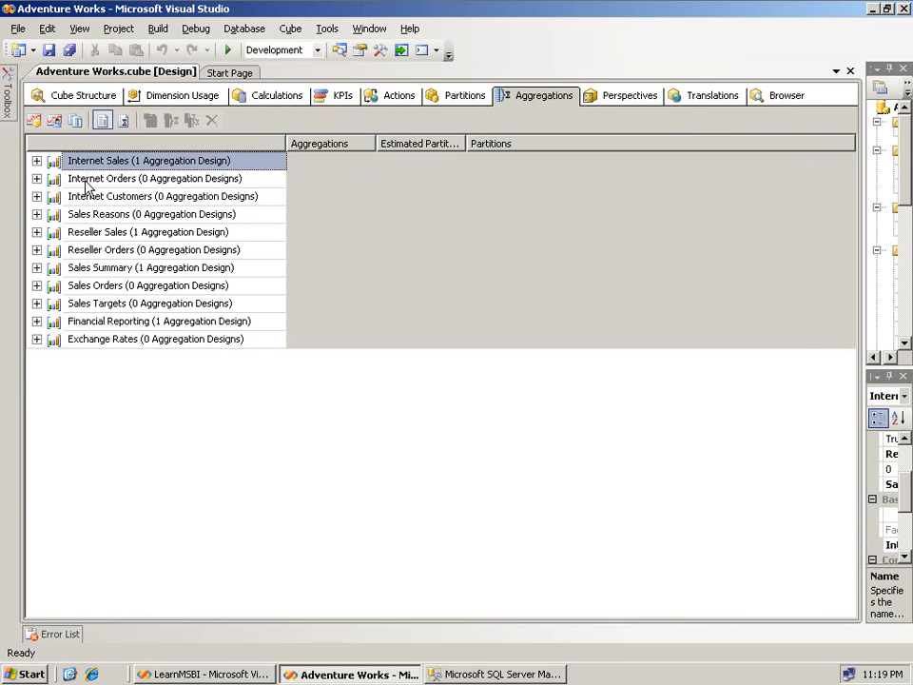
pyautogui.click(36, 179)
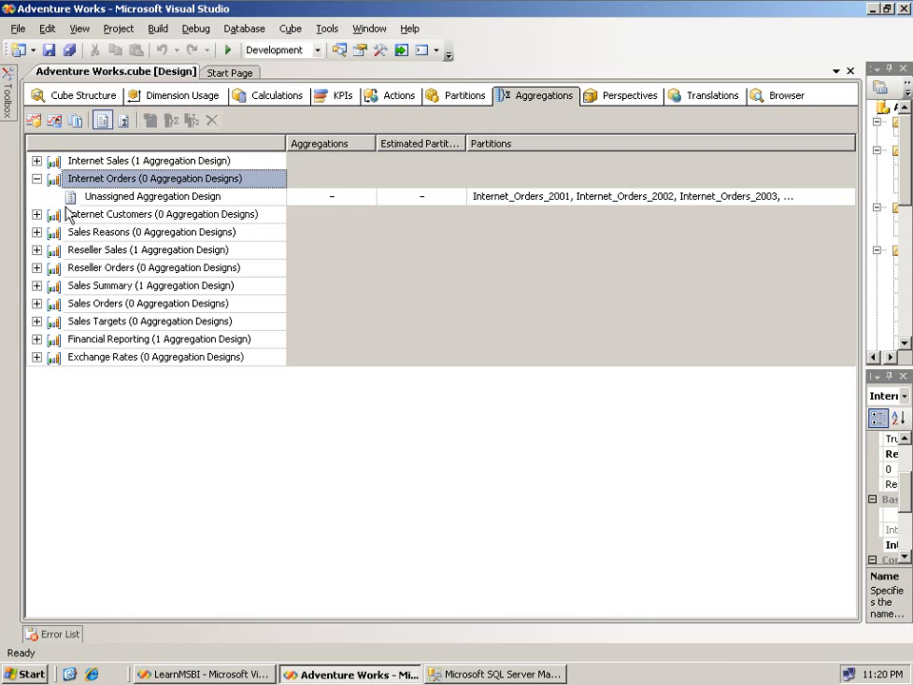
pyautogui.click(38, 161)
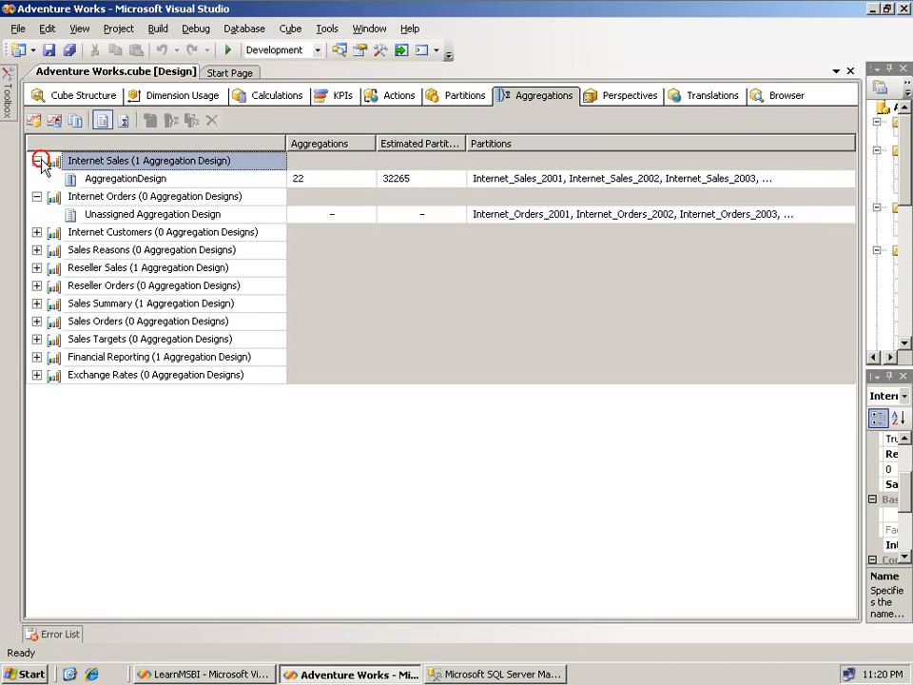
pyautogui.click(144, 180)
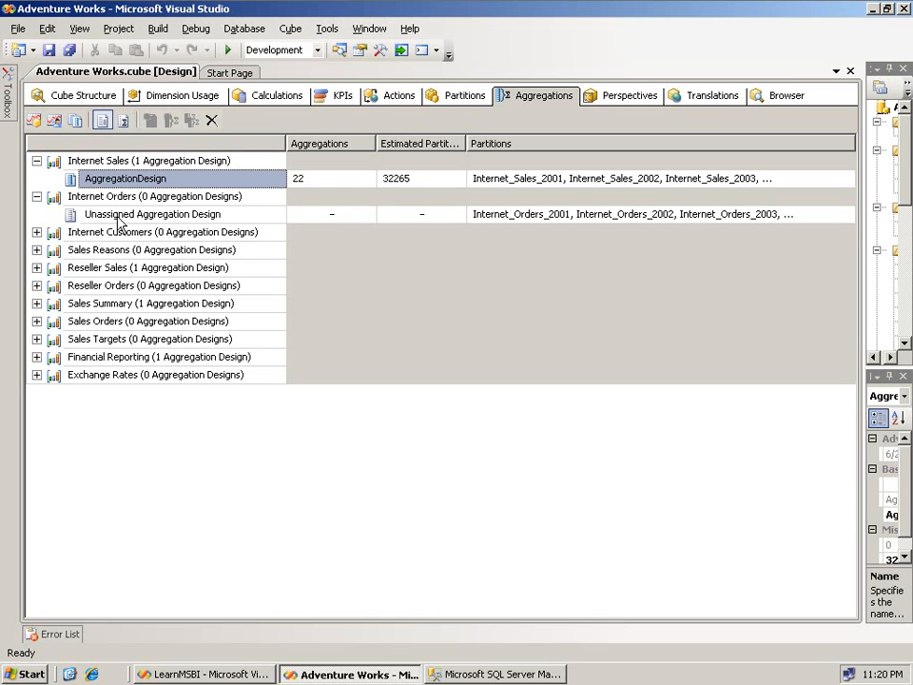
pyautogui.click(36, 267)
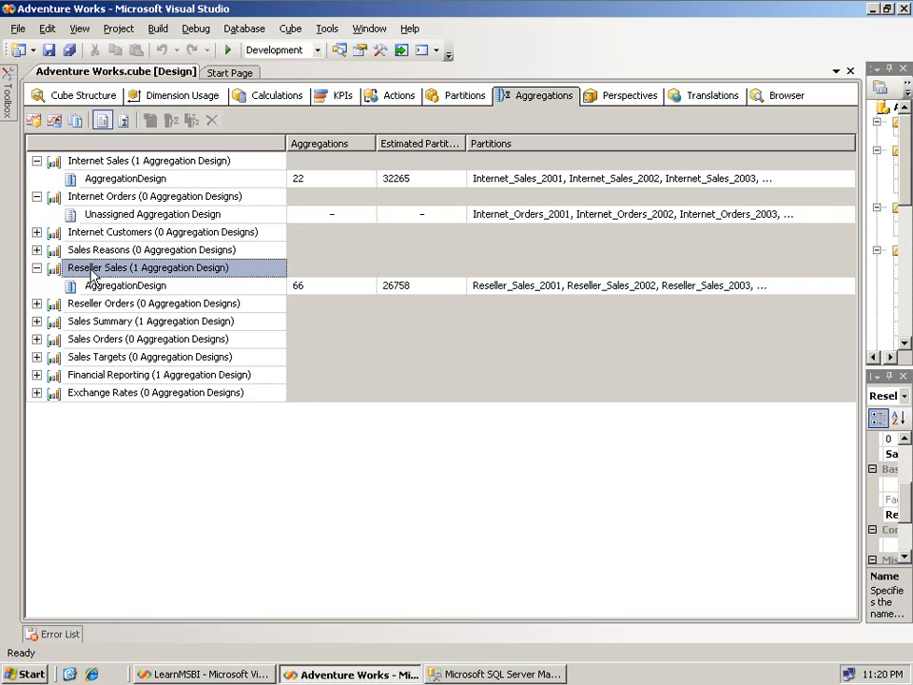
pyautogui.click(160, 219)
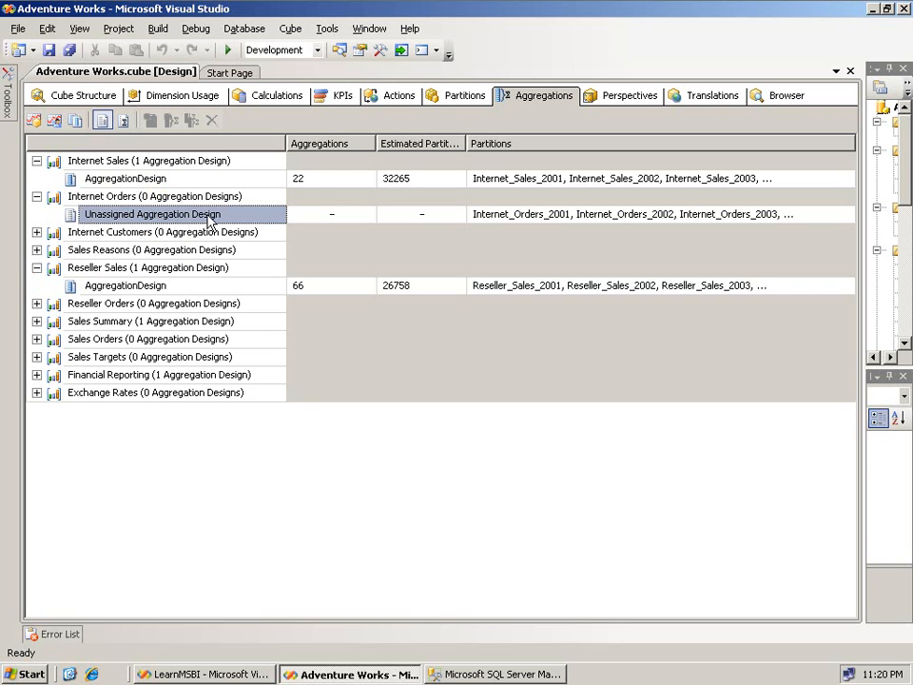
pyautogui.click(328, 180)
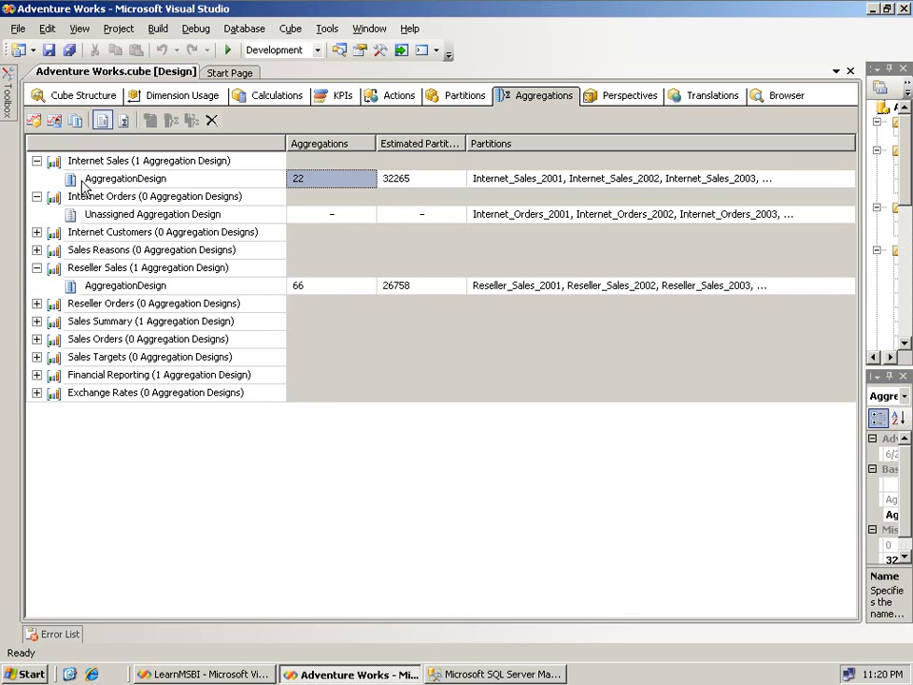
pyautogui.click(36, 196)
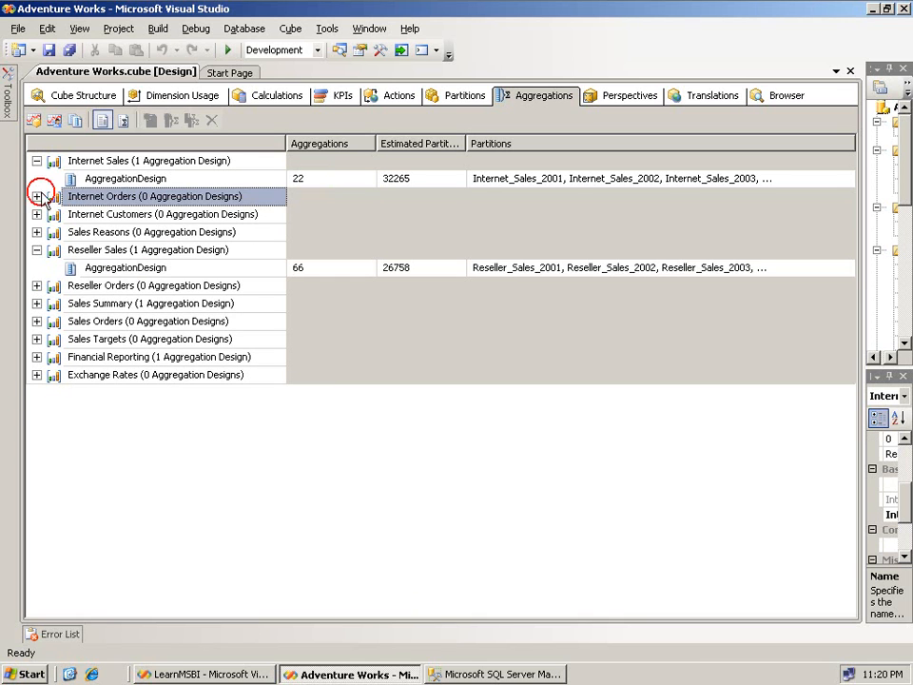
pyautogui.click(36, 250)
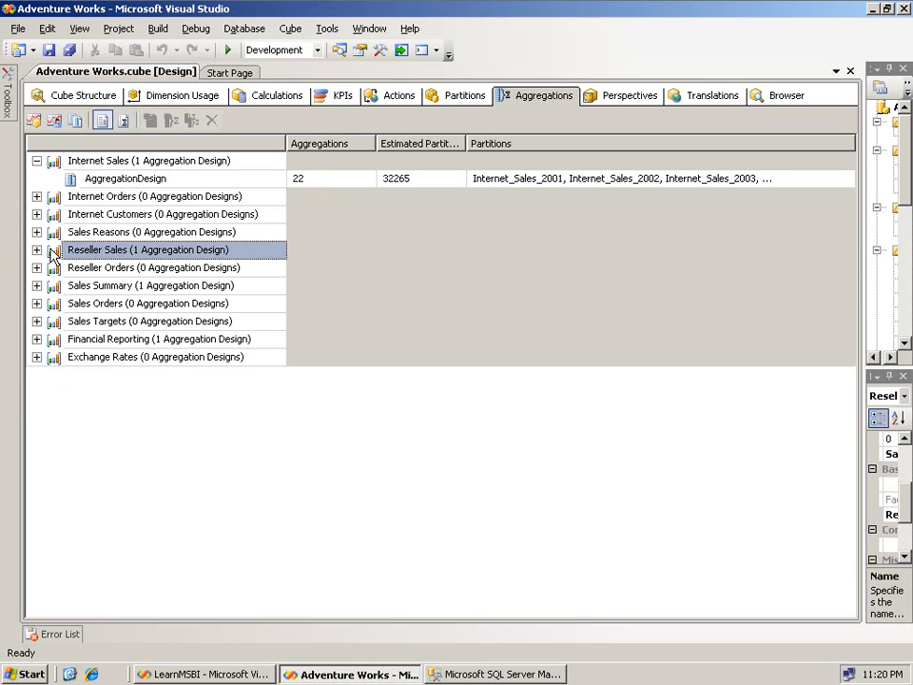
# - Start the Aggregation Design Wizard for the Internet Sales measure group and proceed to its partition selection
pyautogui.click(122, 164)
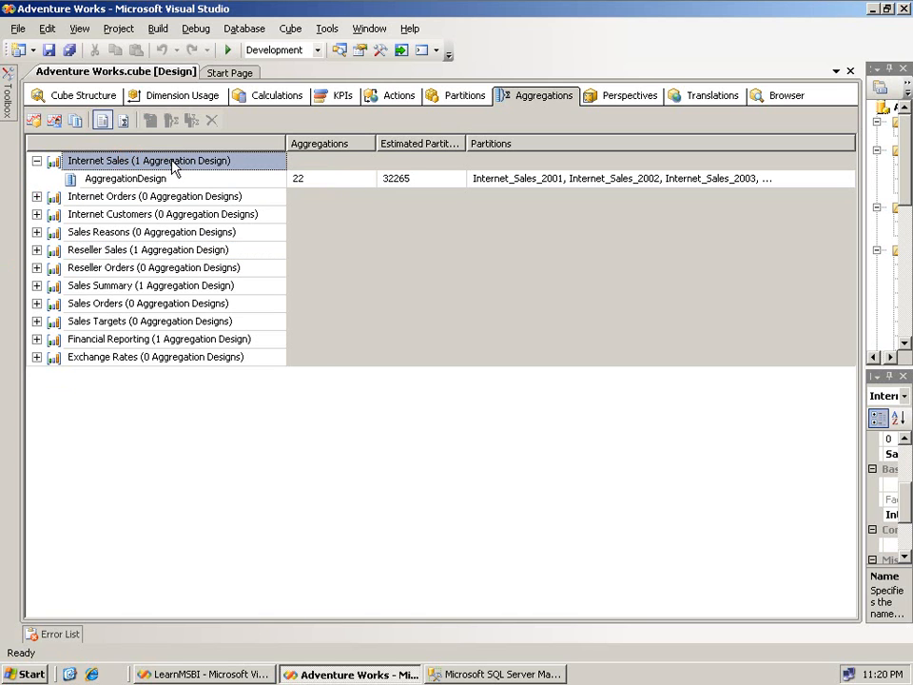
pyautogui.rightClick(173, 164)
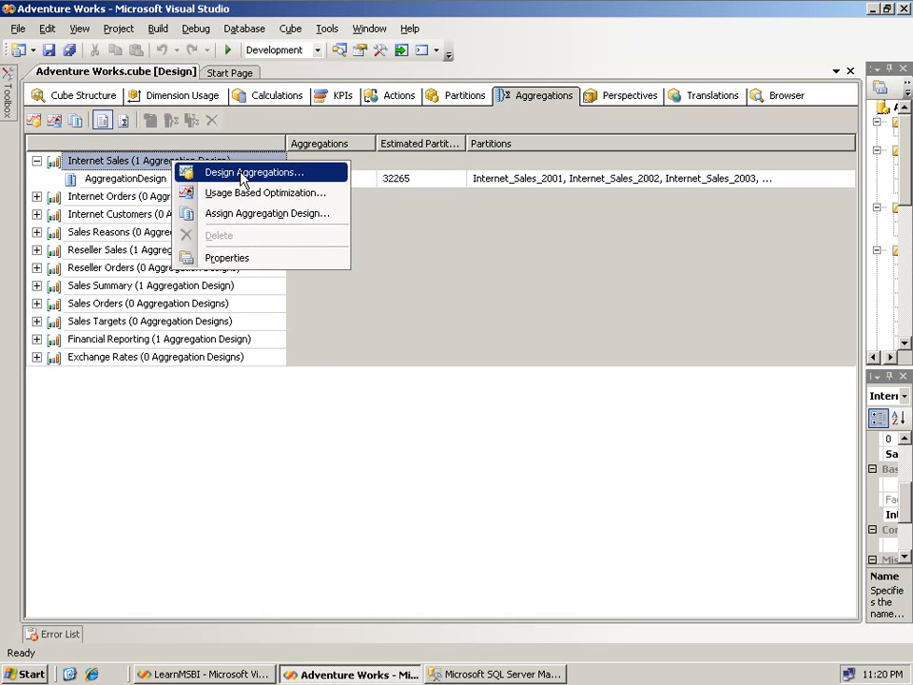
pyautogui.rightClick(143, 178)
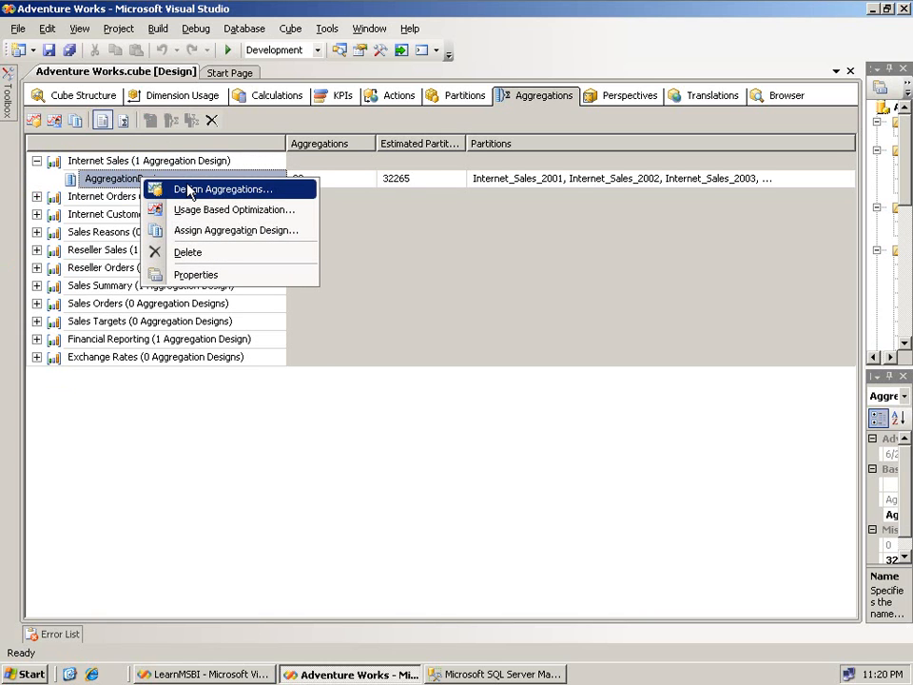
pyautogui.click(72, 178)
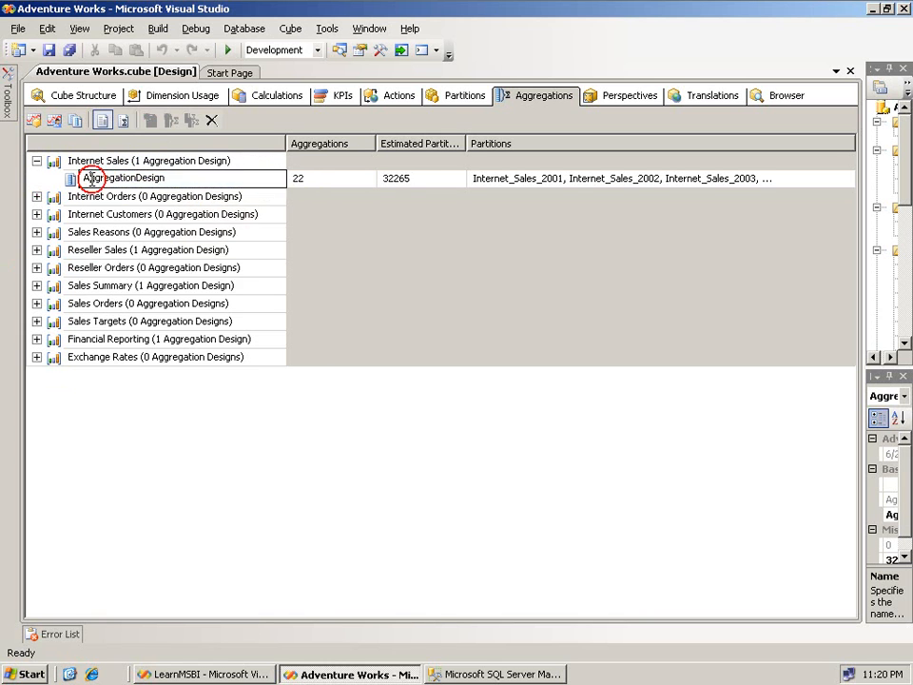
pyautogui.click(32, 121)
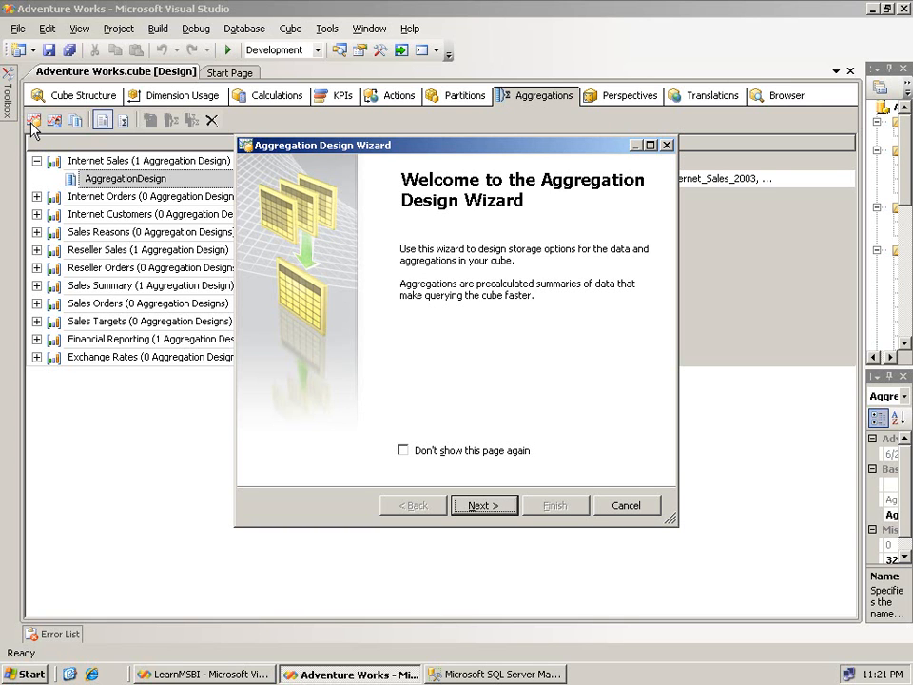
pyautogui.click(482, 506)
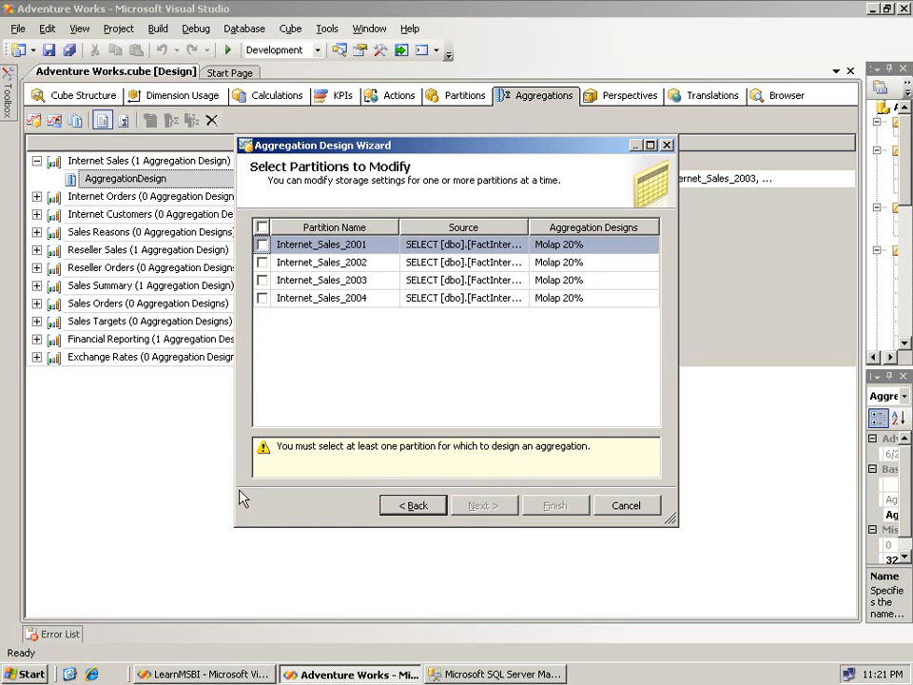
# - Enlarge the wizard and examine the source queries and aggregation designs of the Internet Sales partitions
pyautogui.moveTo(238, 526); pyautogui.dragTo(57, 577)
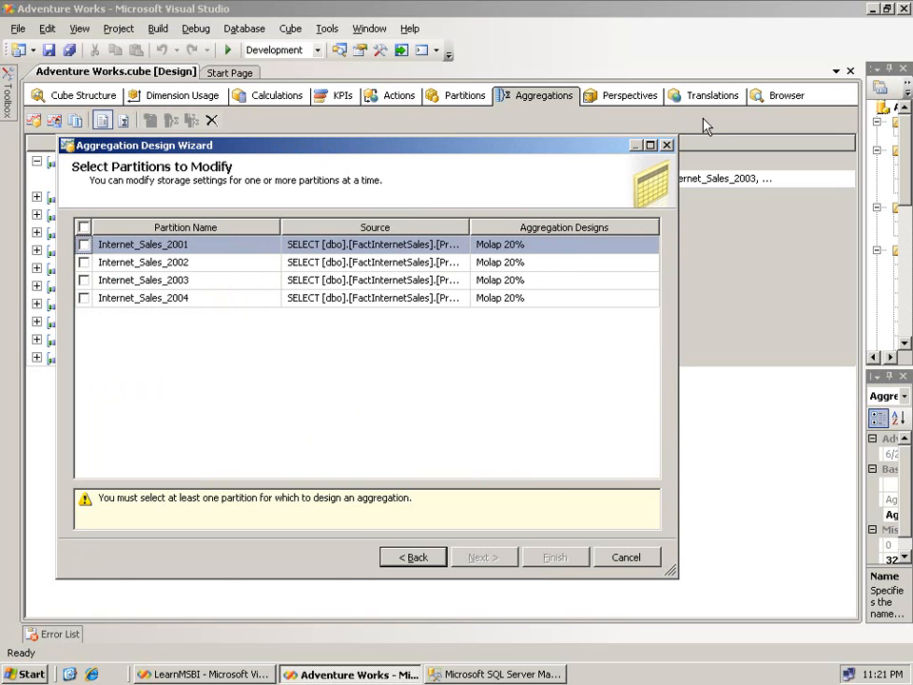
pyautogui.moveTo(676, 138); pyautogui.dragTo(880, 39)
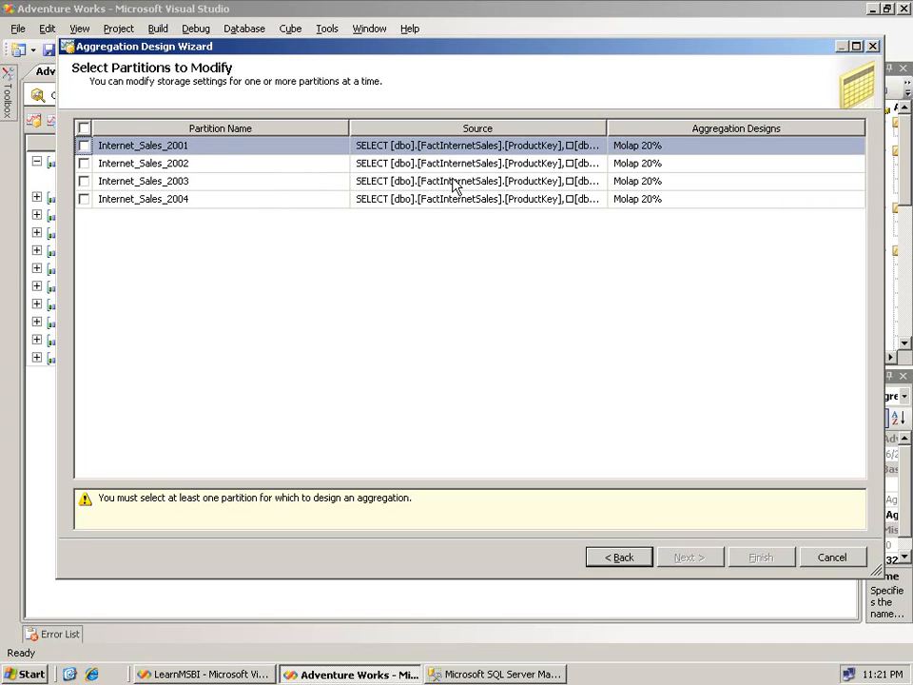
pyautogui.click(430, 200)
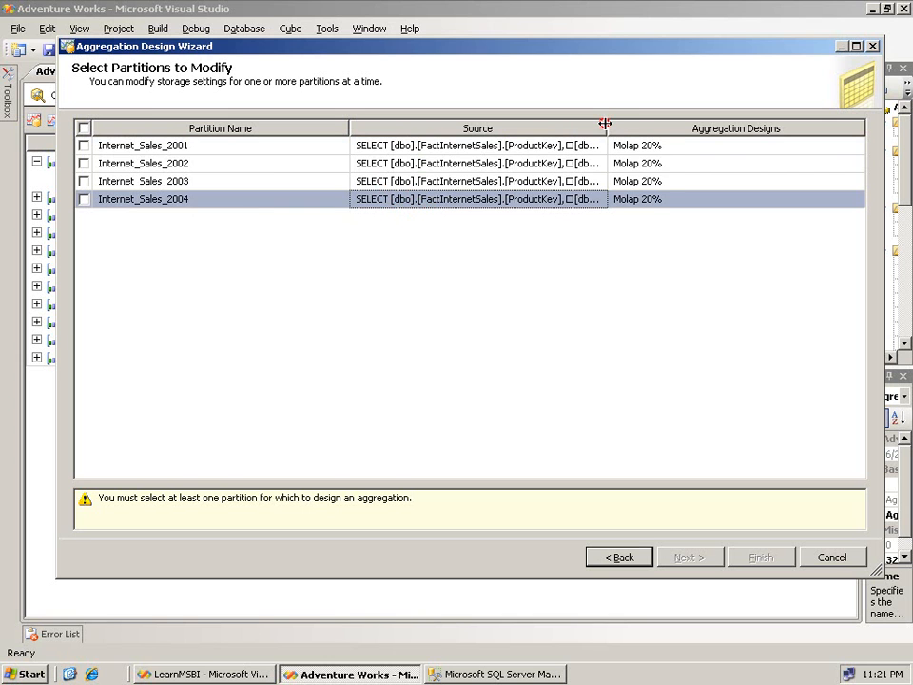
pyautogui.moveTo(608, 124); pyautogui.dragTo(908, 125)
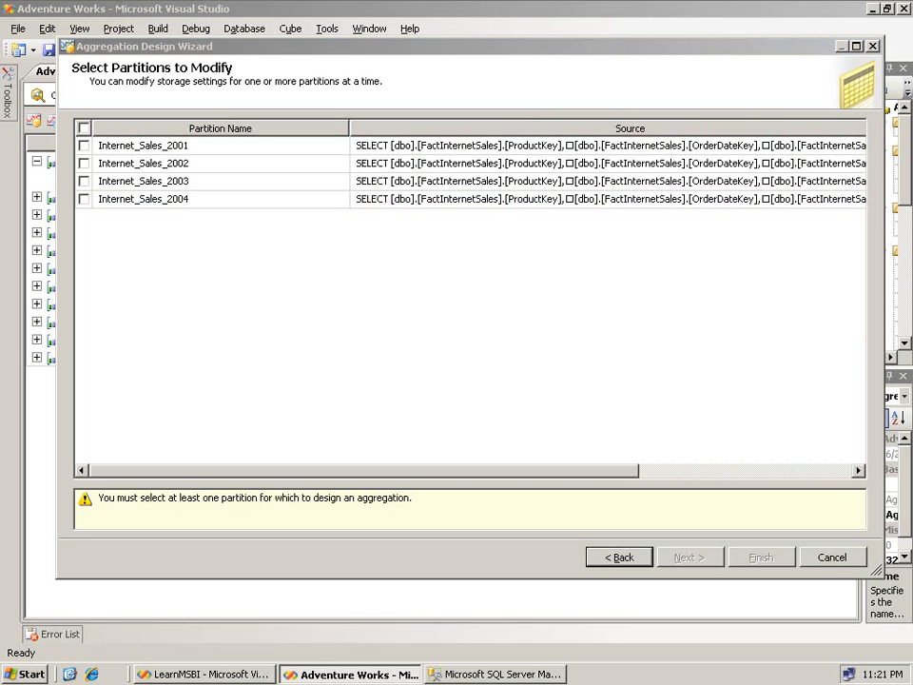
pyautogui.click(699, 469)
pyautogui.moveTo(606, 203); pyautogui.dragTo(573, 202)
pyautogui.click(584, 202)
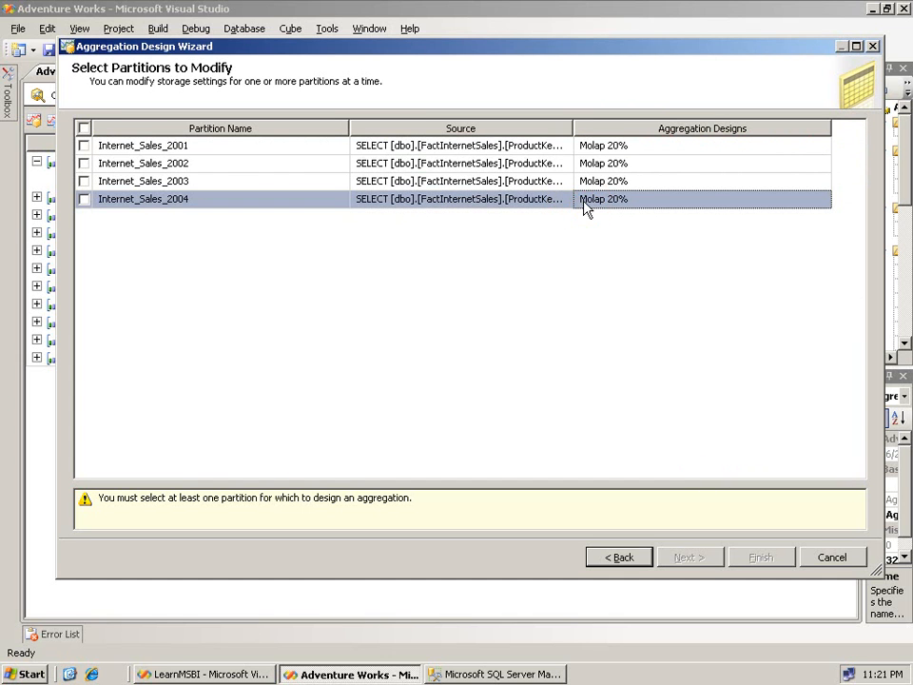
pyautogui.click(573, 129)
pyautogui.click(549, 203)
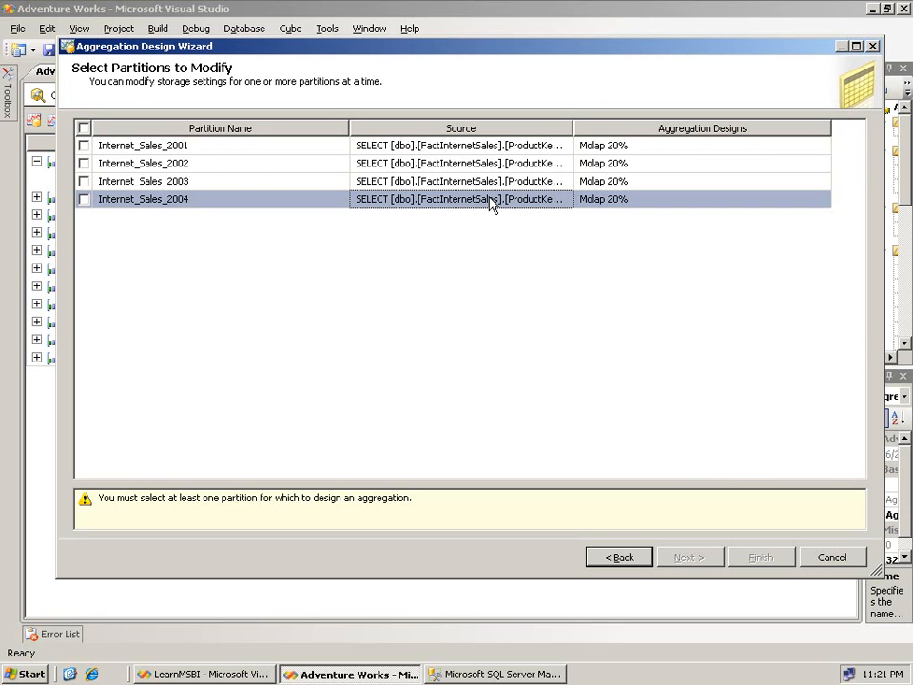
# - Include all Internet Sales partitions in the design and narrow the Cube Objects column in the aggregation usage review
pyautogui.click(83, 128)
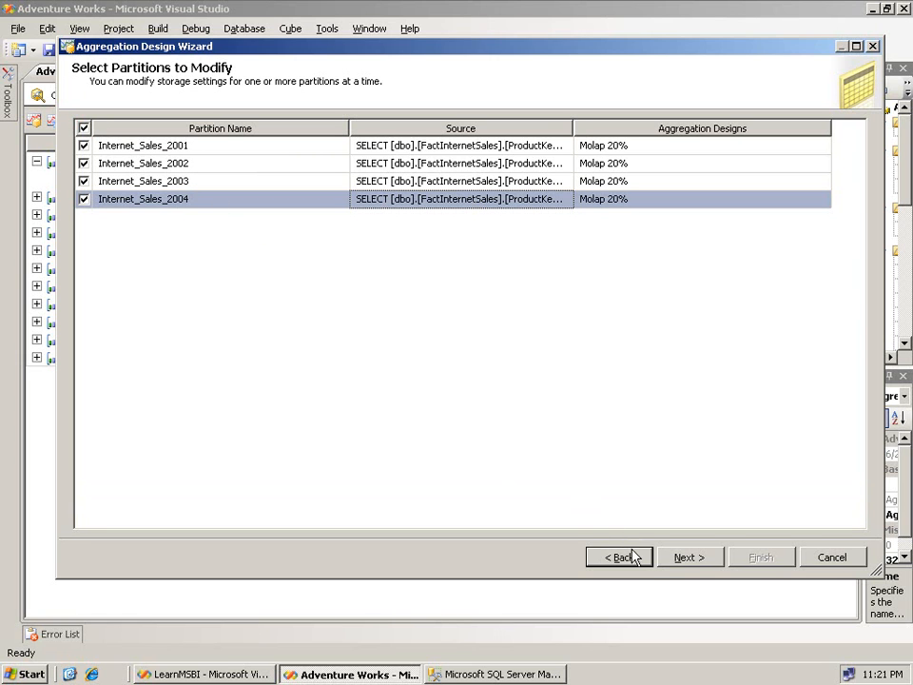
pyautogui.click(681, 559)
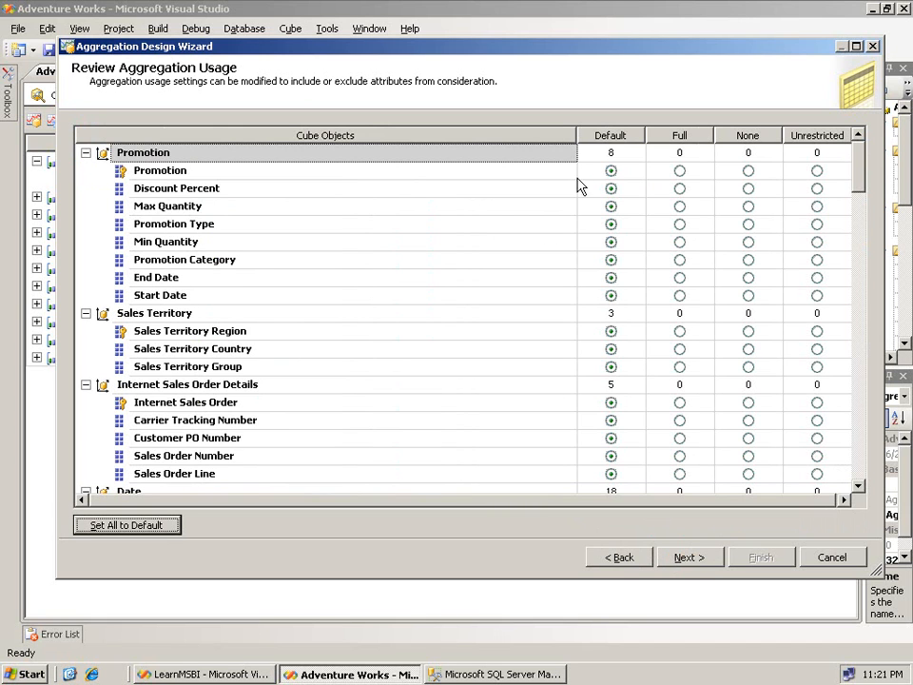
pyautogui.moveTo(574, 131); pyautogui.dragTo(324, 171)
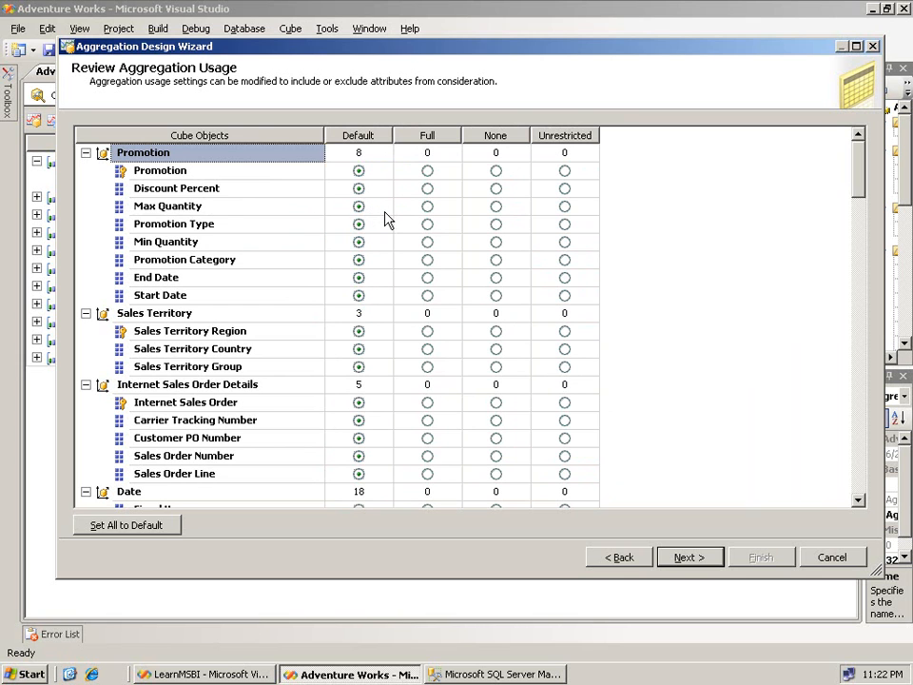
# - Set aggregation usage to None for Promotion's Max Quantity and Min Quantity, and to Full for the Date dimension's Fiscal Year
pyautogui.click(495, 208)
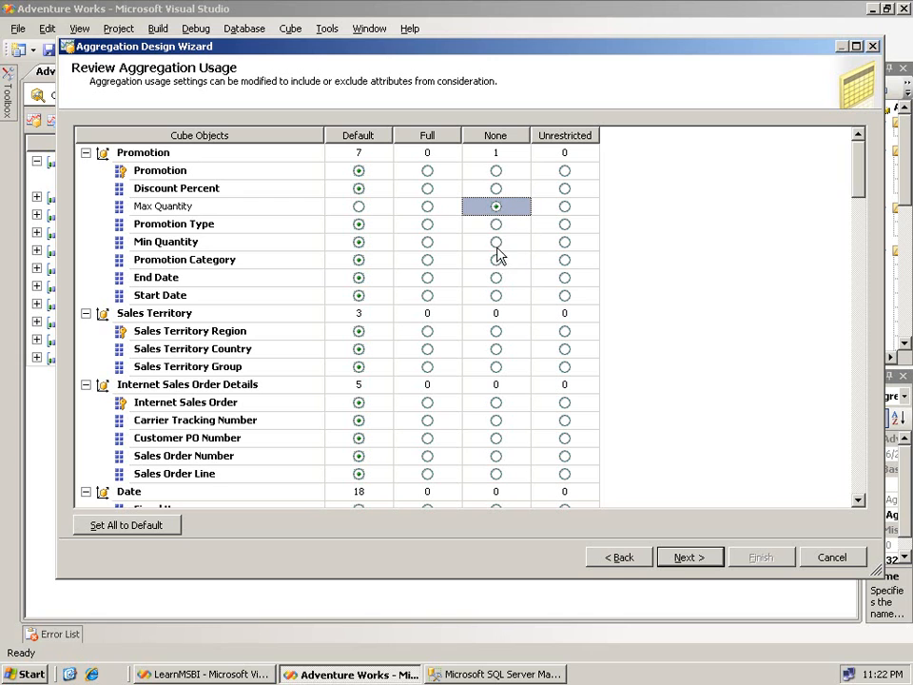
pyautogui.click(495, 242)
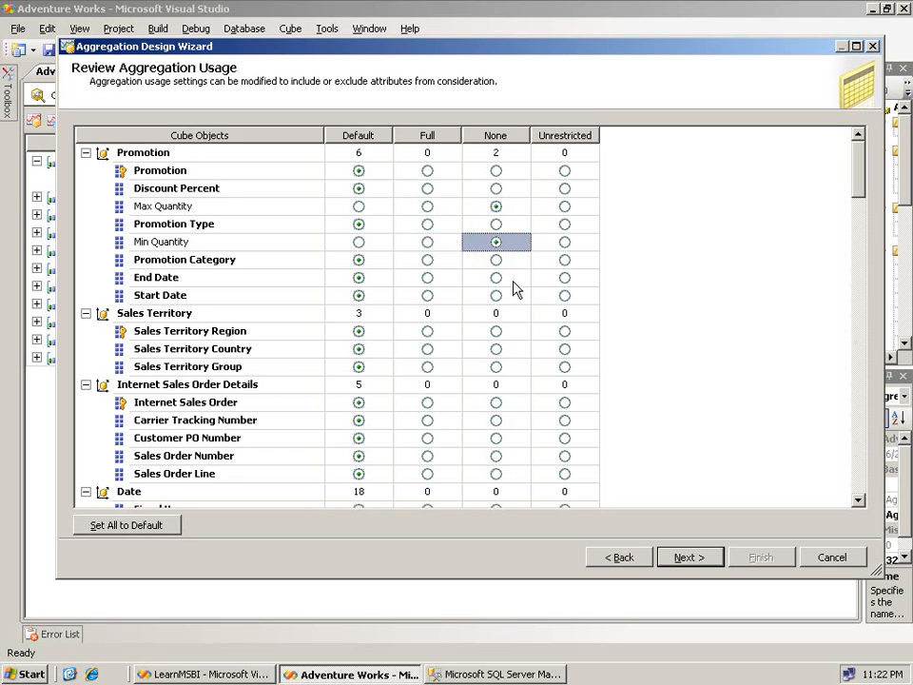
pyautogui.scroll(-3, 420, 308)
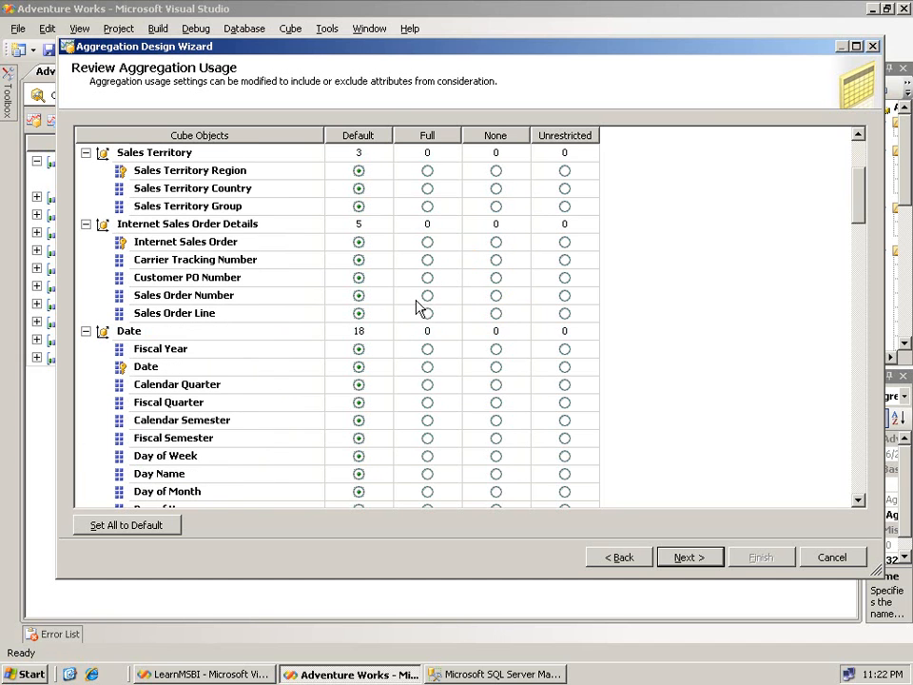
pyautogui.click(427, 350)
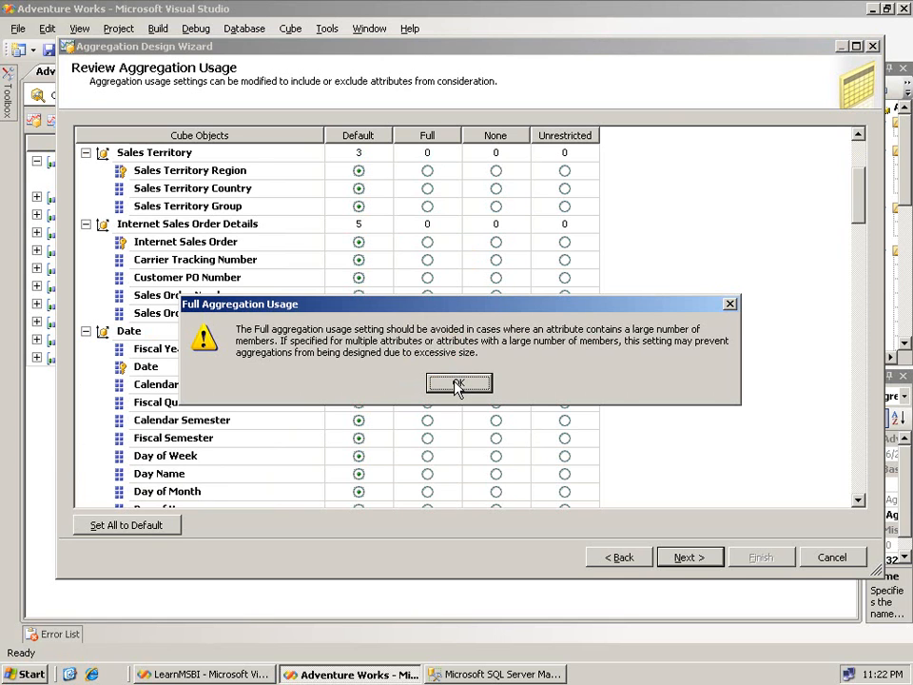
pyautogui.click(457, 384)
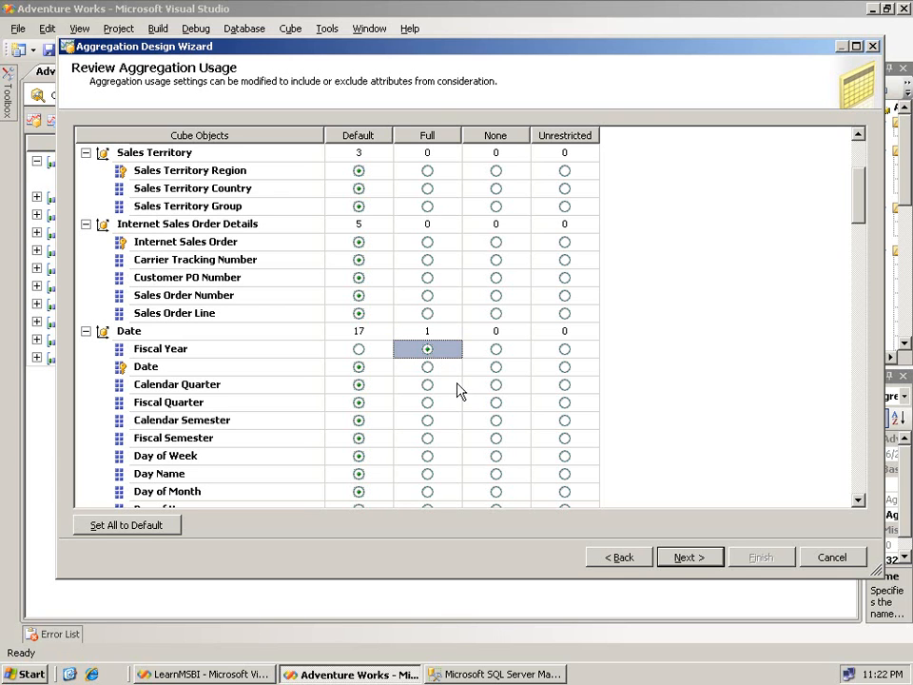
# - Set the Date dimension's Fiscal Quarter, Calendar Semester, Fiscal Semester, Day of Week, Day Name and Day of Month to Unrestricted aggregation usage
pyautogui.click(567, 405)
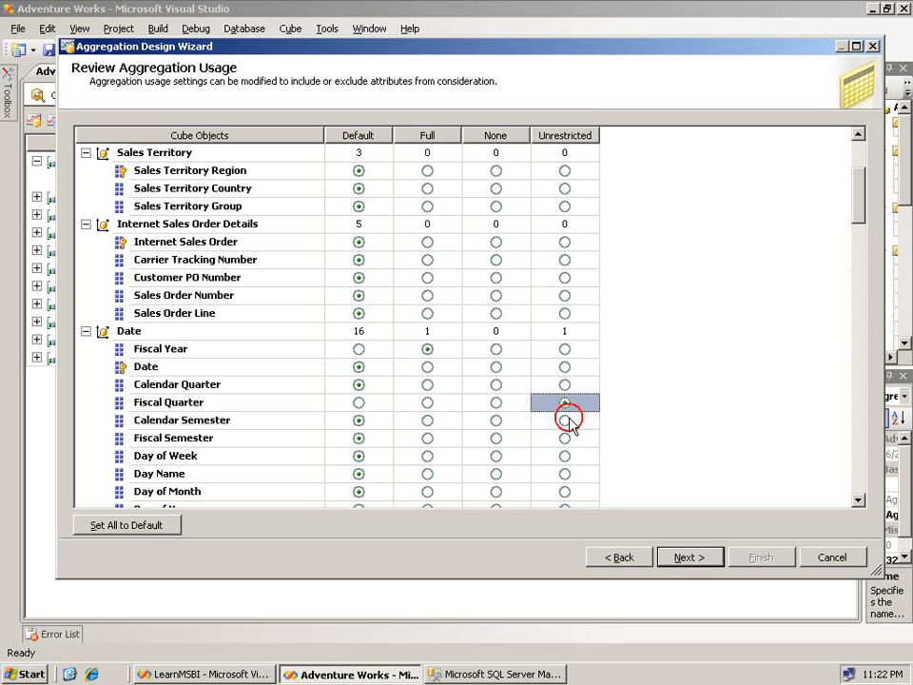
pyautogui.click(566, 421)
pyautogui.click(563, 440)
pyautogui.click(565, 456)
pyautogui.click(564, 489)
pyautogui.click(565, 474)
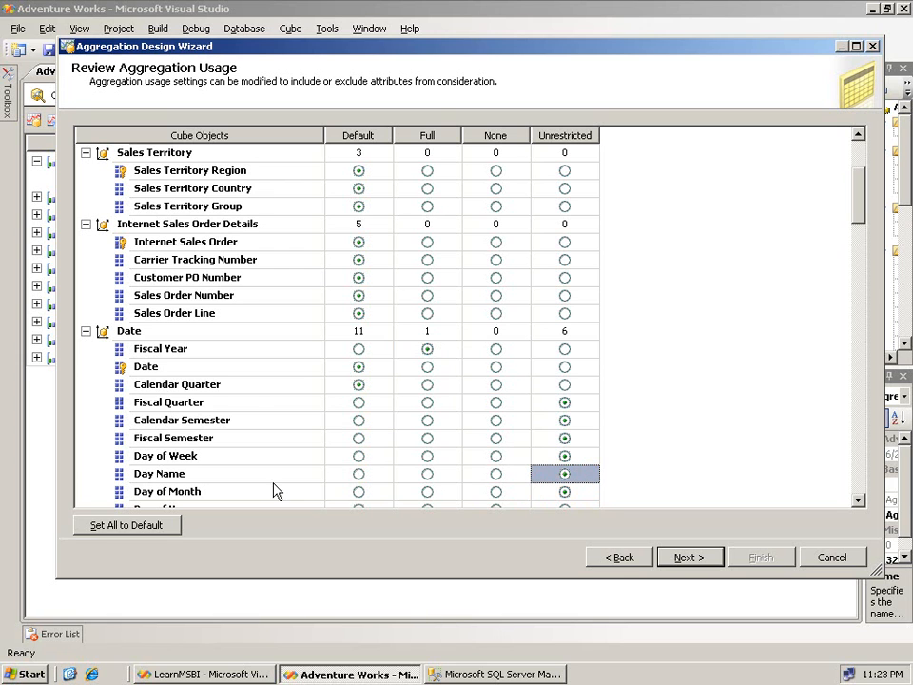
# - Reset every attribute to the default aggregation usage and proceed to specifying the object counts
pyautogui.click(162, 528)
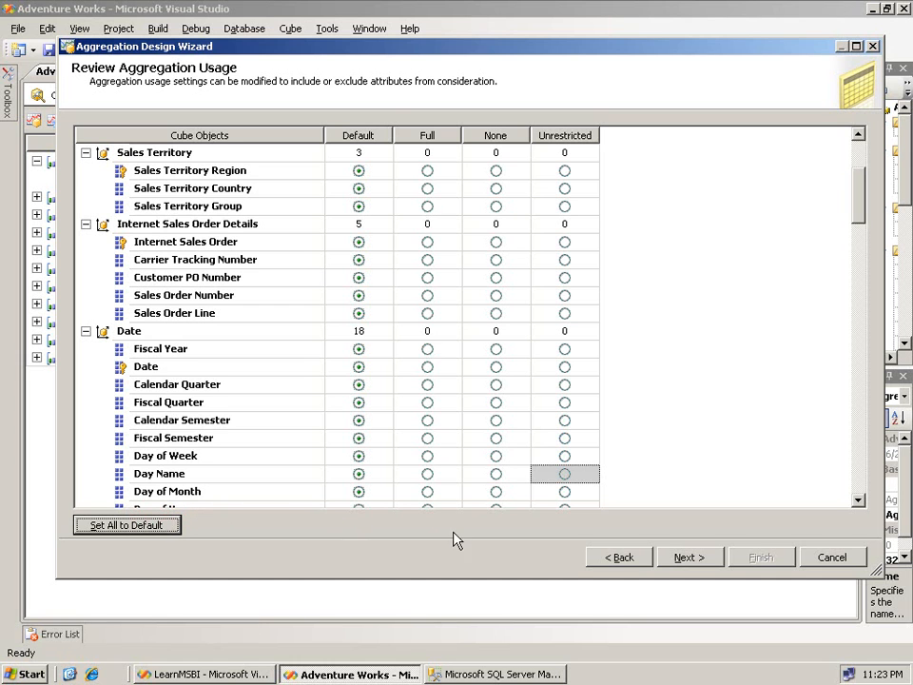
pyautogui.click(689, 558)
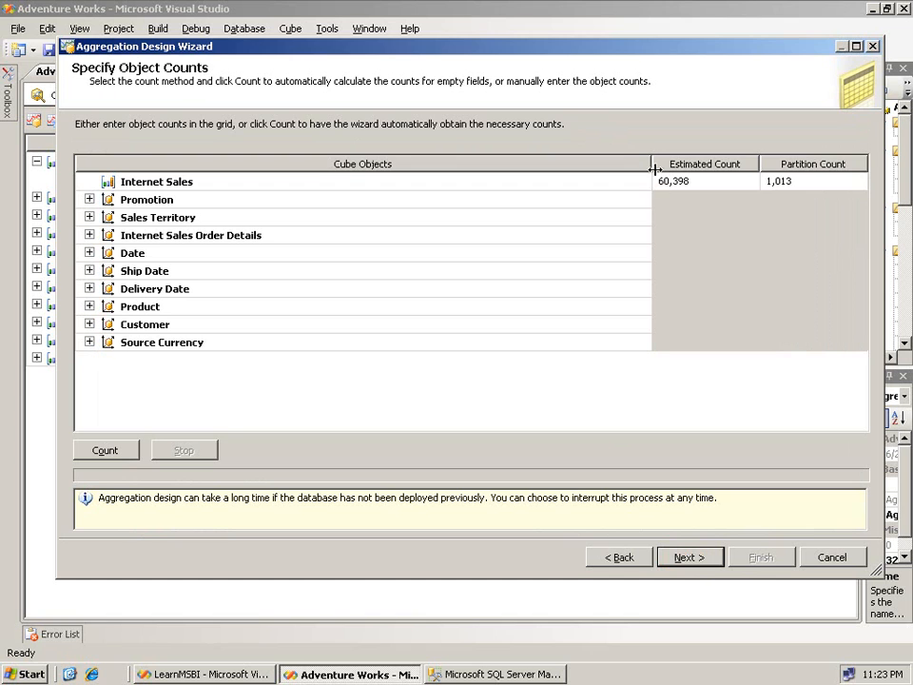
# - Calculate the object counts automatically for the Internet Sales design and narrow the Cube Objects column
pyautogui.moveTo(651, 164); pyautogui.dragTo(340, 211)
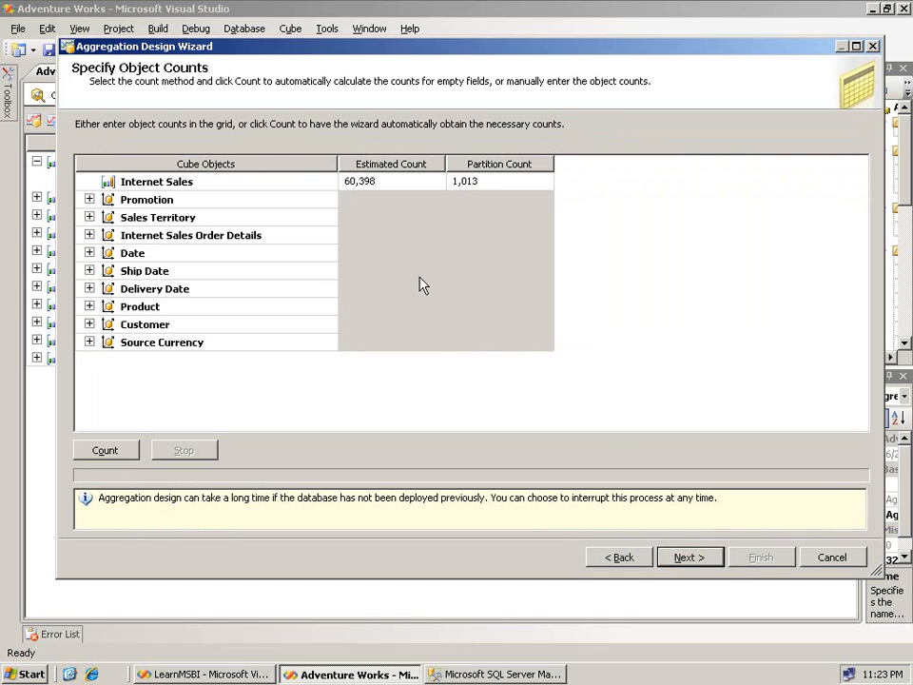
pyautogui.click(109, 456)
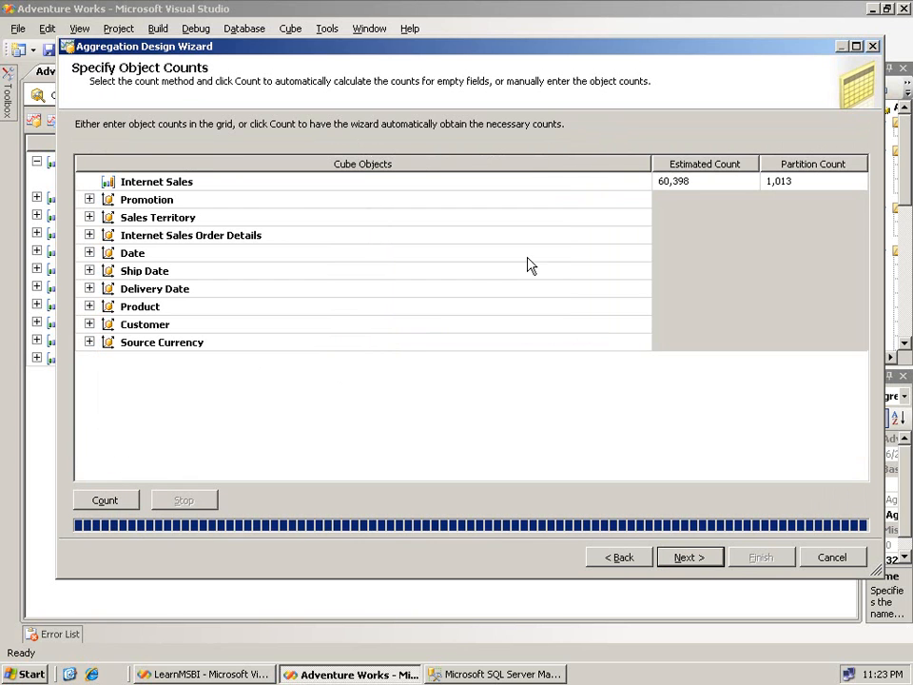
pyautogui.moveTo(654, 163); pyautogui.dragTo(369, 186)
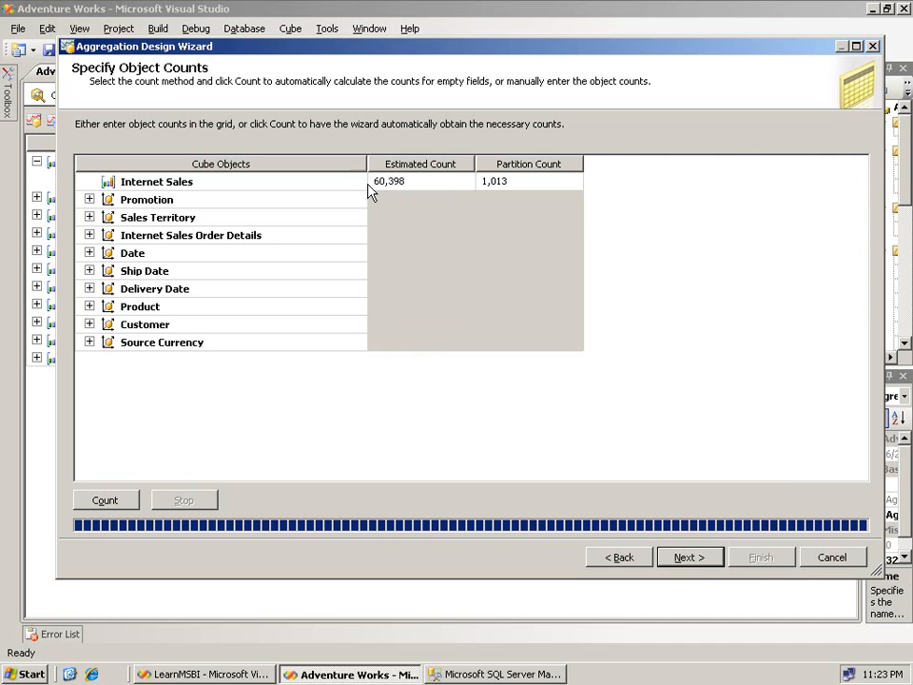
# - Review the counts for Promotion, Sales Territory, Internet Sales Order Details and the Internet Sales partition, and proceed to the aggregation options
pyautogui.click(88, 199)
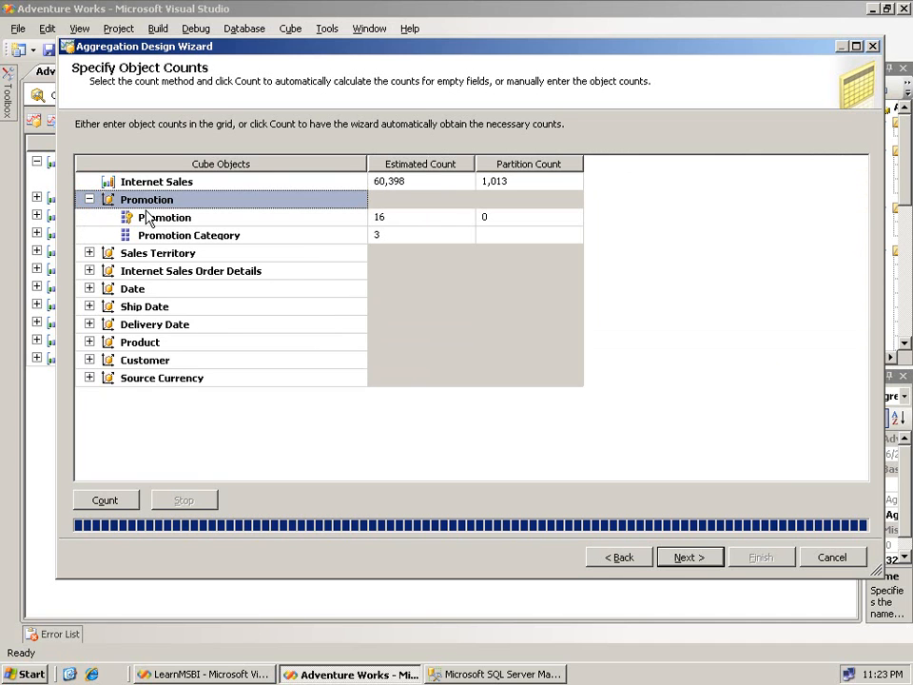
pyautogui.click(88, 253)
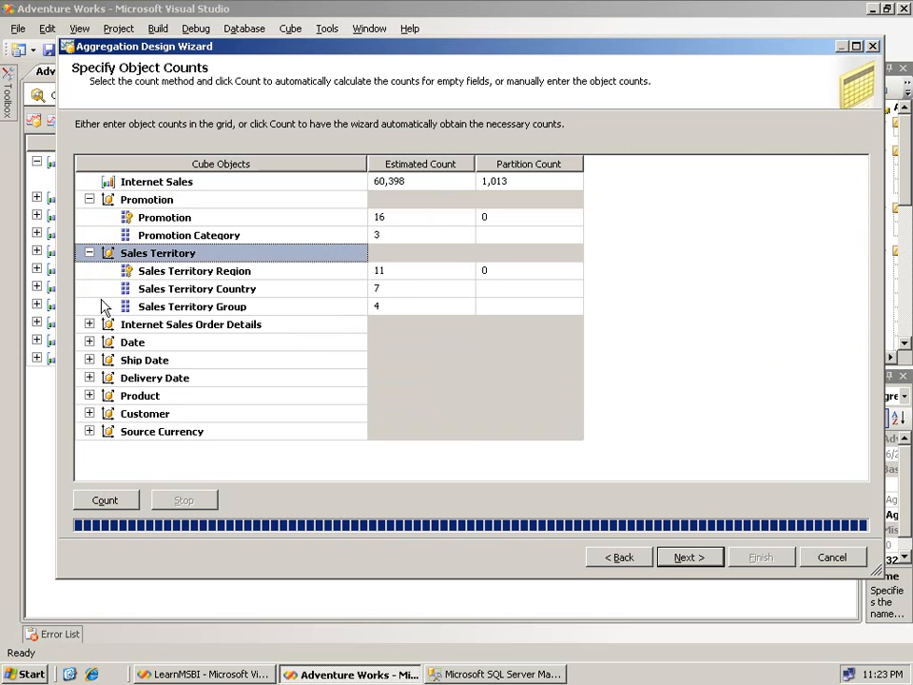
pyautogui.click(89, 324)
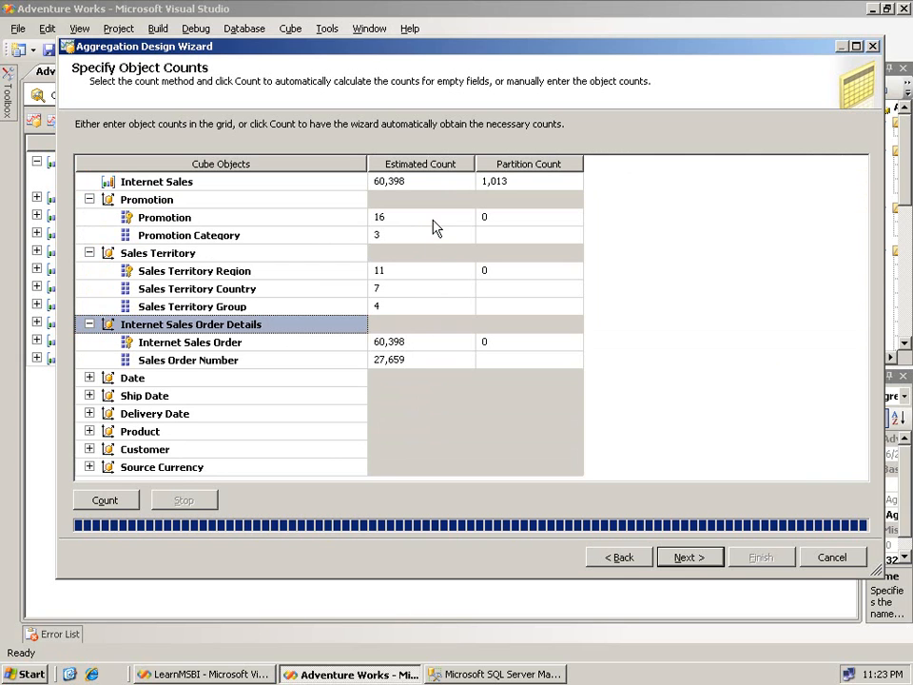
pyautogui.click(516, 183)
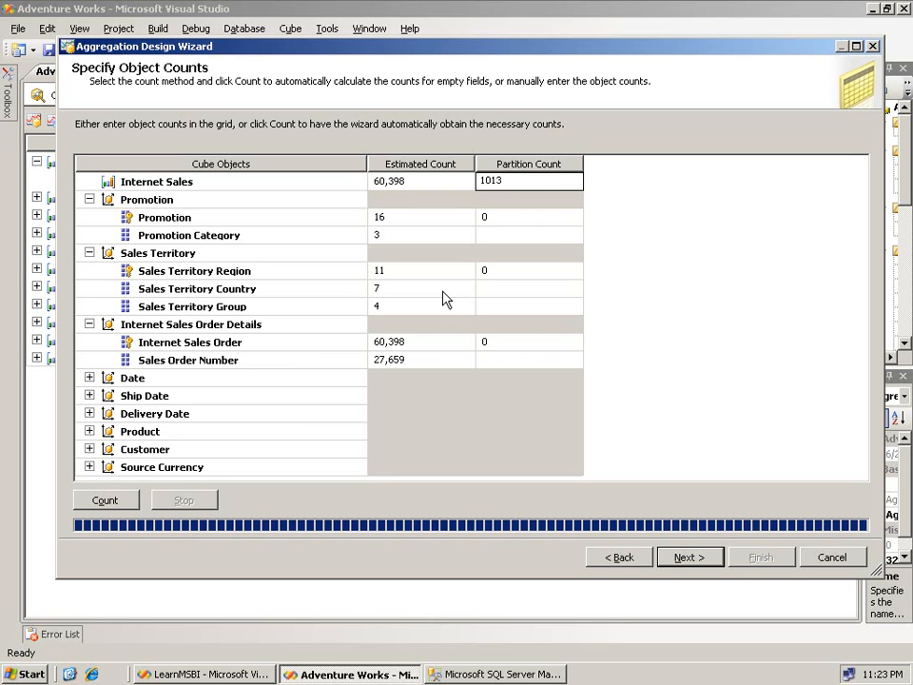
pyautogui.click(686, 565)
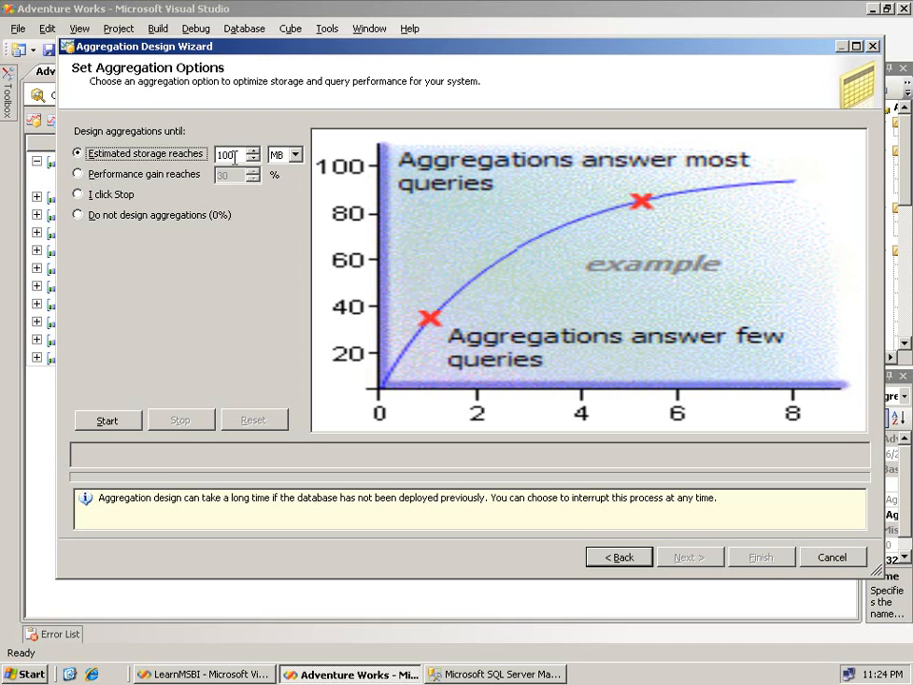
# - Design aggregations until the performance gain reaches 20%, with the wizard window enlarged
pyautogui.click(132, 177)
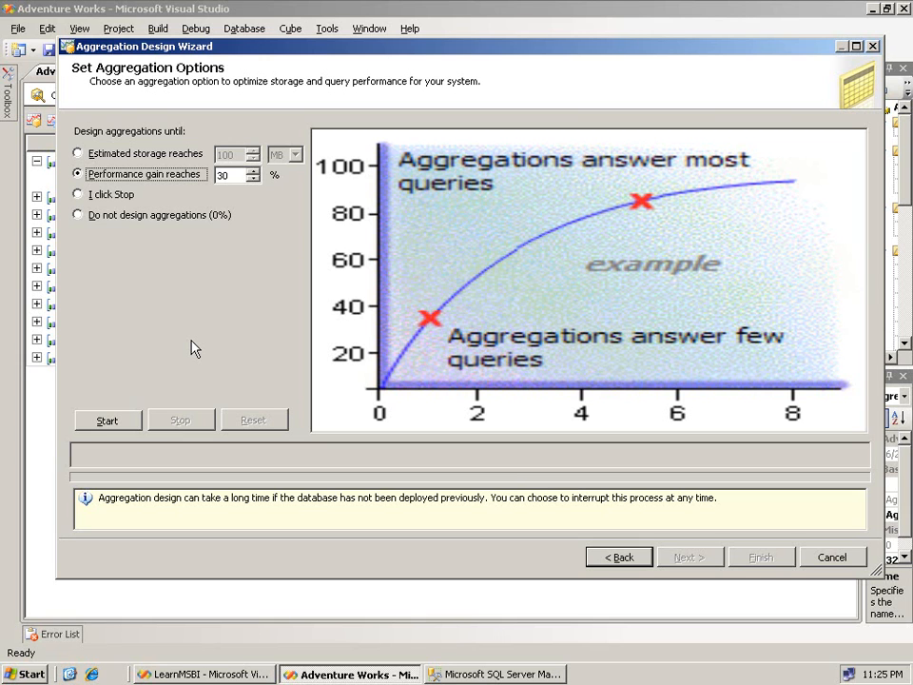
pyautogui.doubleClick(221, 176)
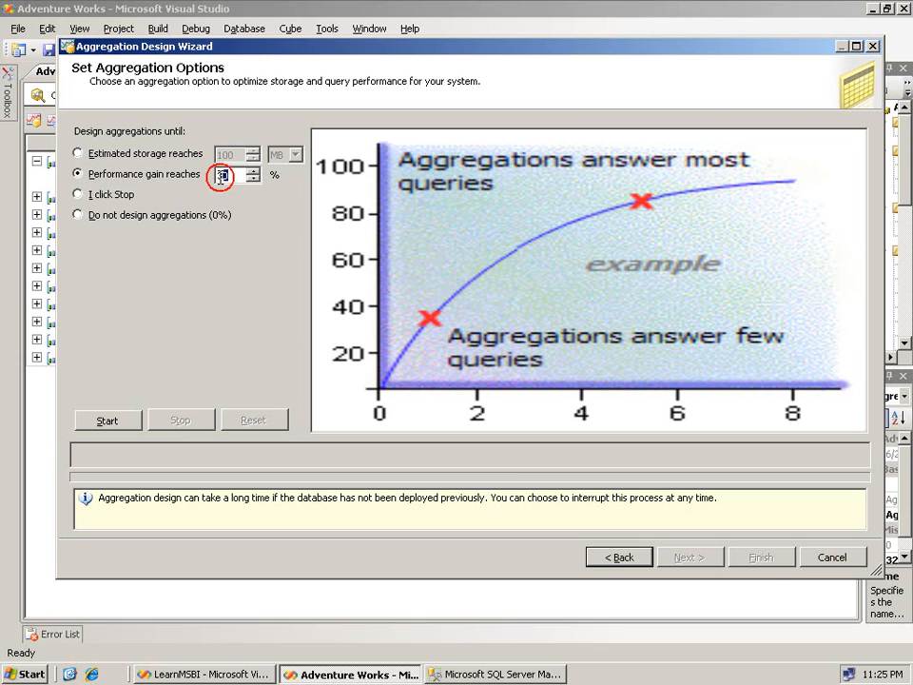
pyautogui.write('20')
pyautogui.moveTo(56, 572); pyautogui.dragTo(34, 623)
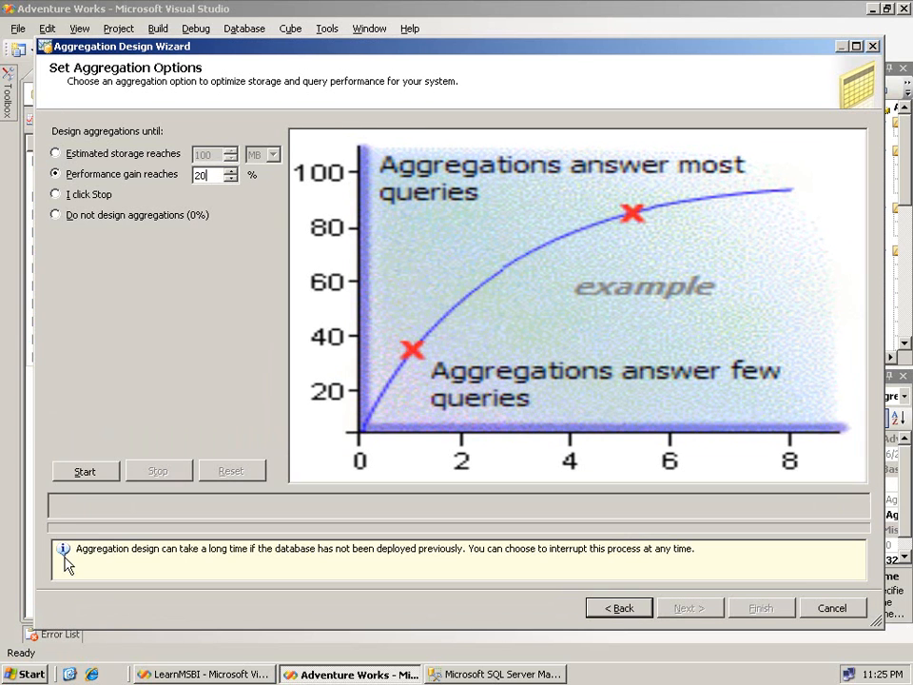
pyautogui.click(87, 470)
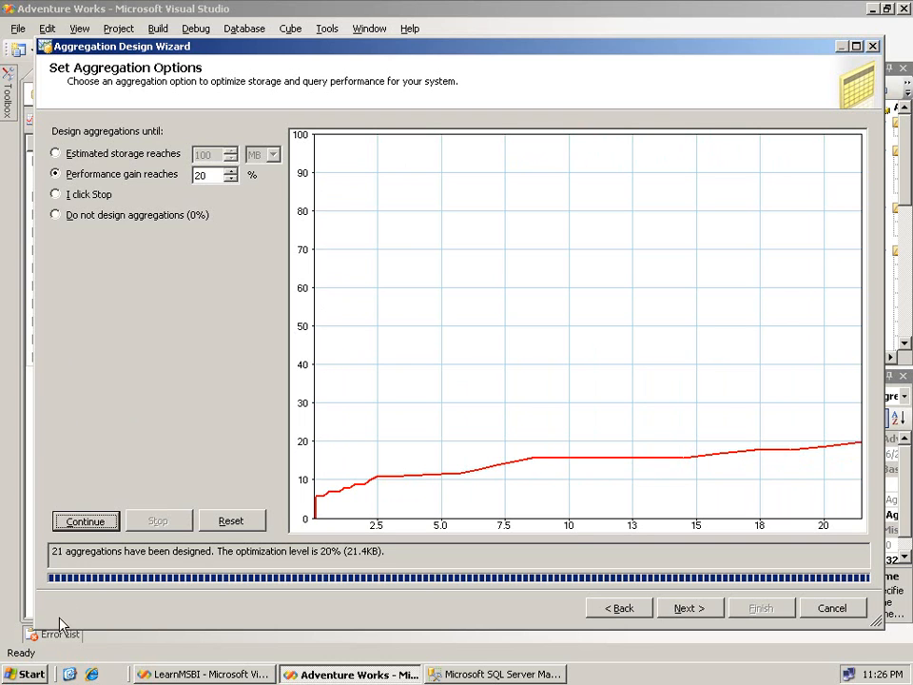
# - Switch to a new Notepad document and record the line "20% - 21 aggs, 21.4KB"
pyautogui.click(32, 675)
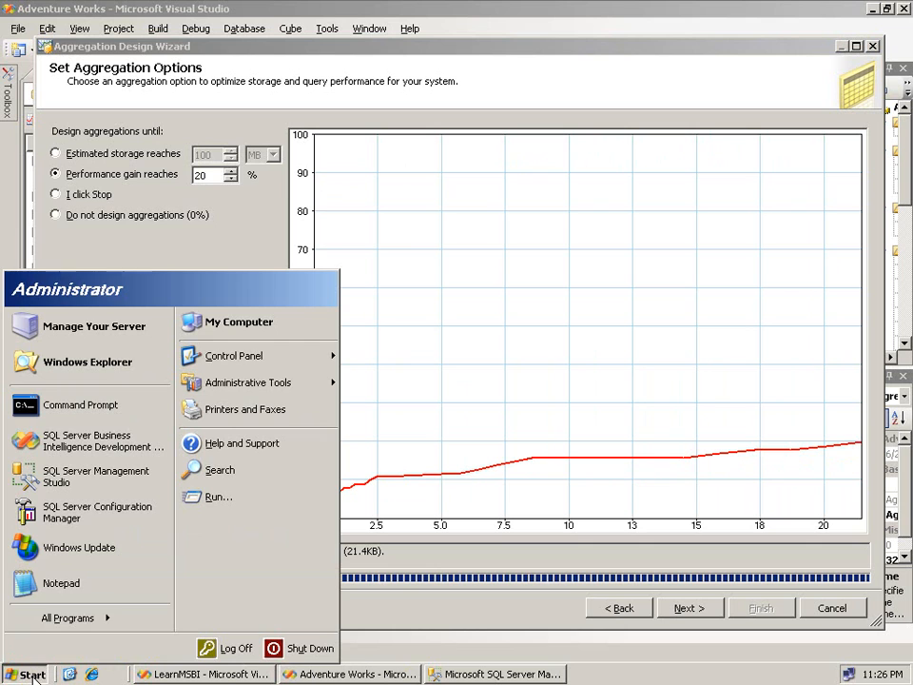
pyautogui.click(63, 584)
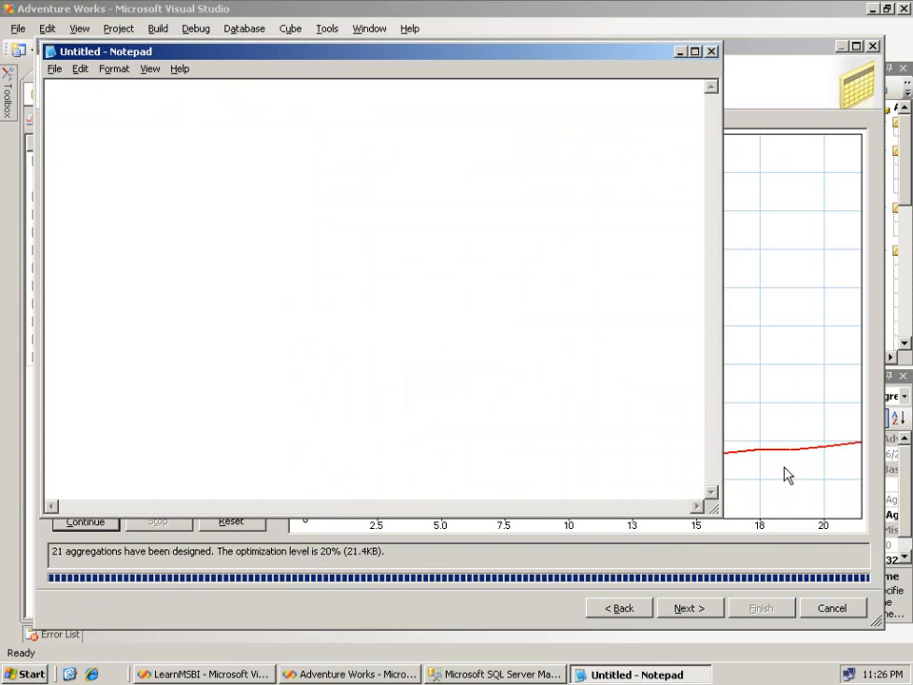
pyautogui.click(725, 514)
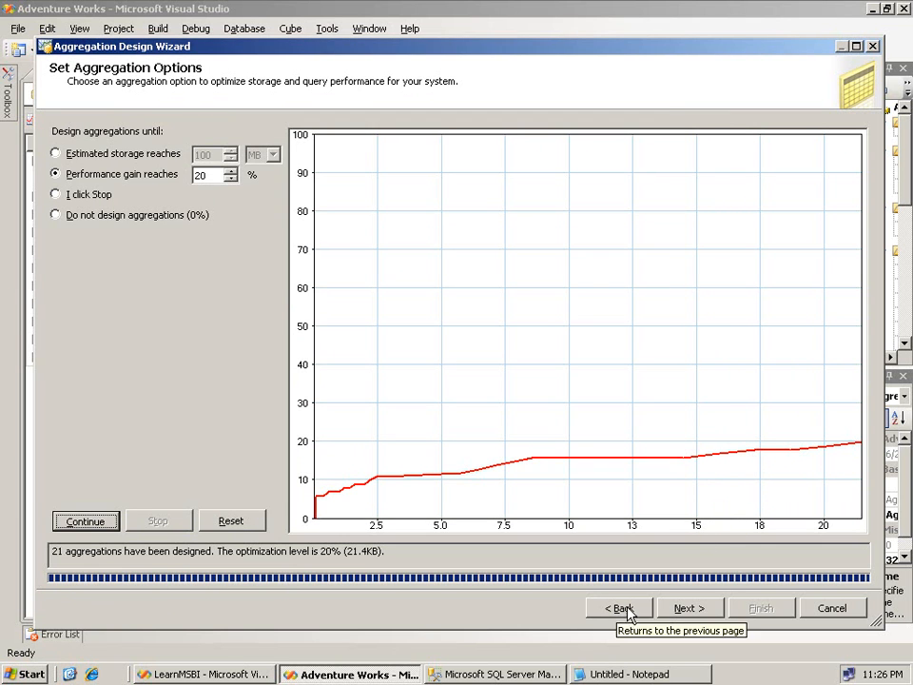
pyautogui.click(597, 676)
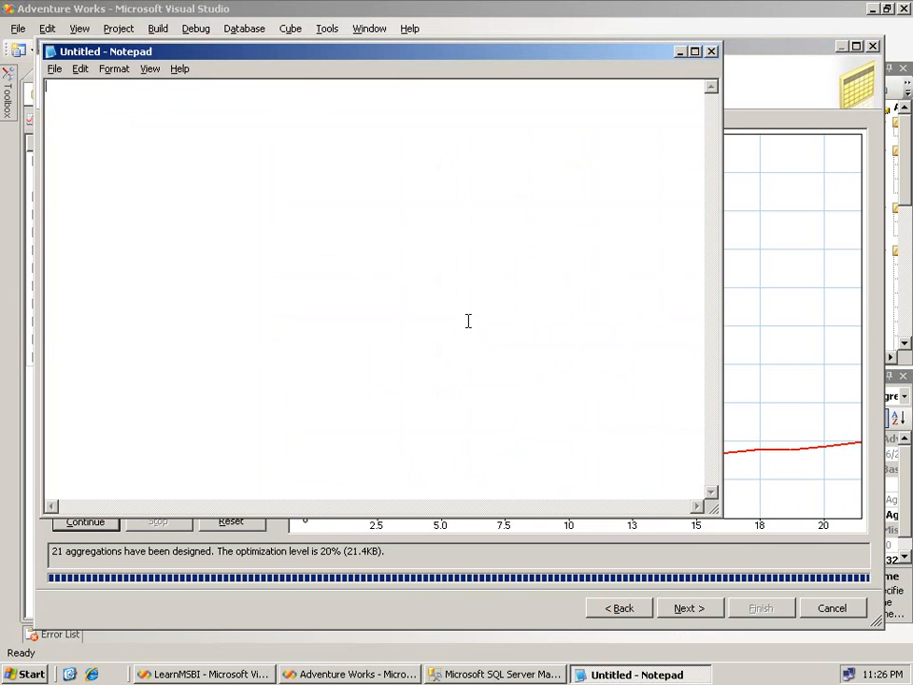
pyautogui.write('20% - 21 aggs, 21.4KB')
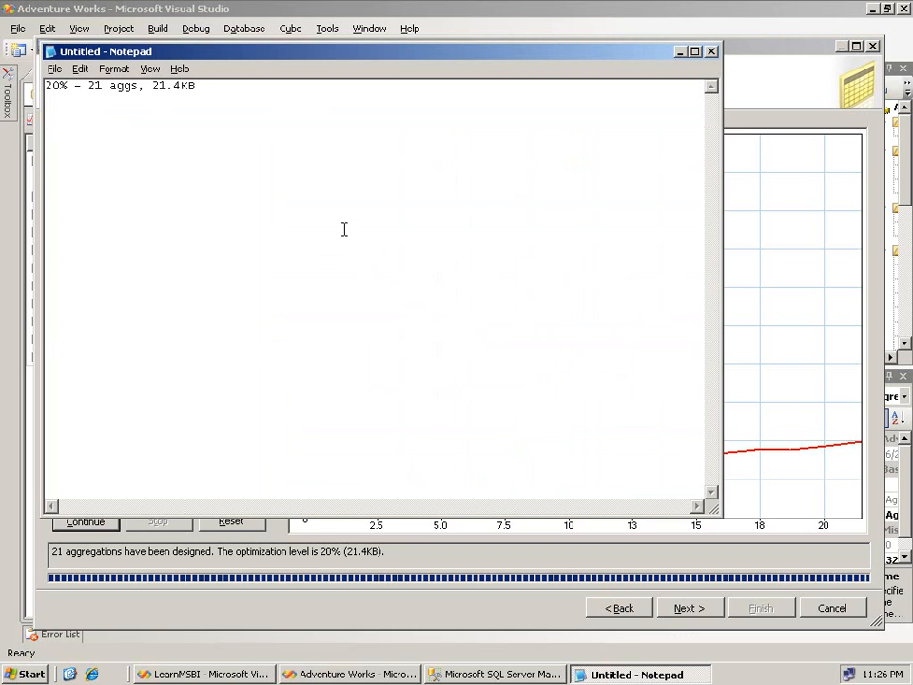
# - Enlarge the note's font size to 26
pyautogui.hotkey('ctrl', 'a')
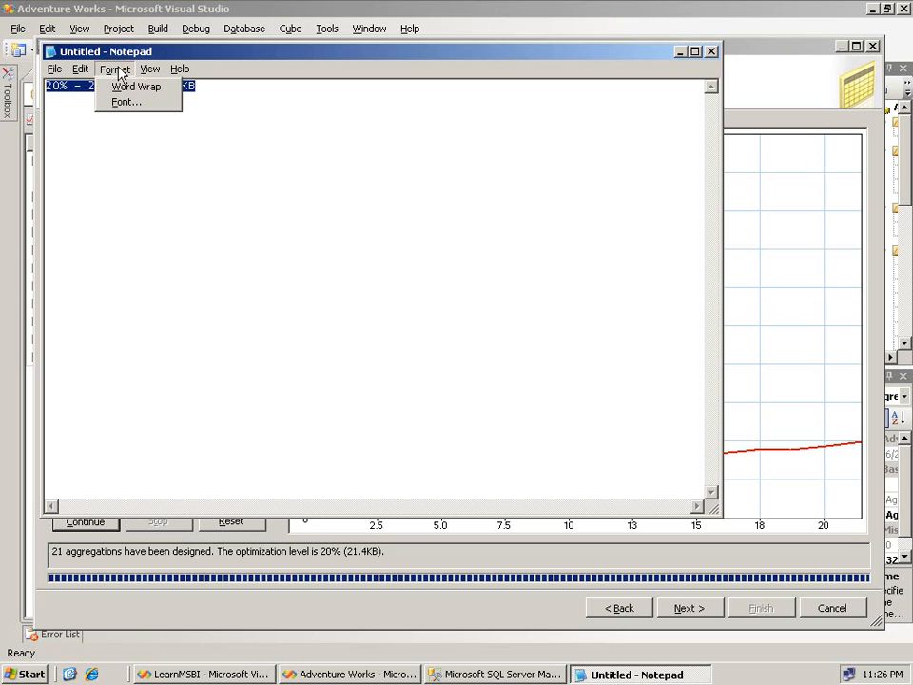
pyautogui.click(127, 102)
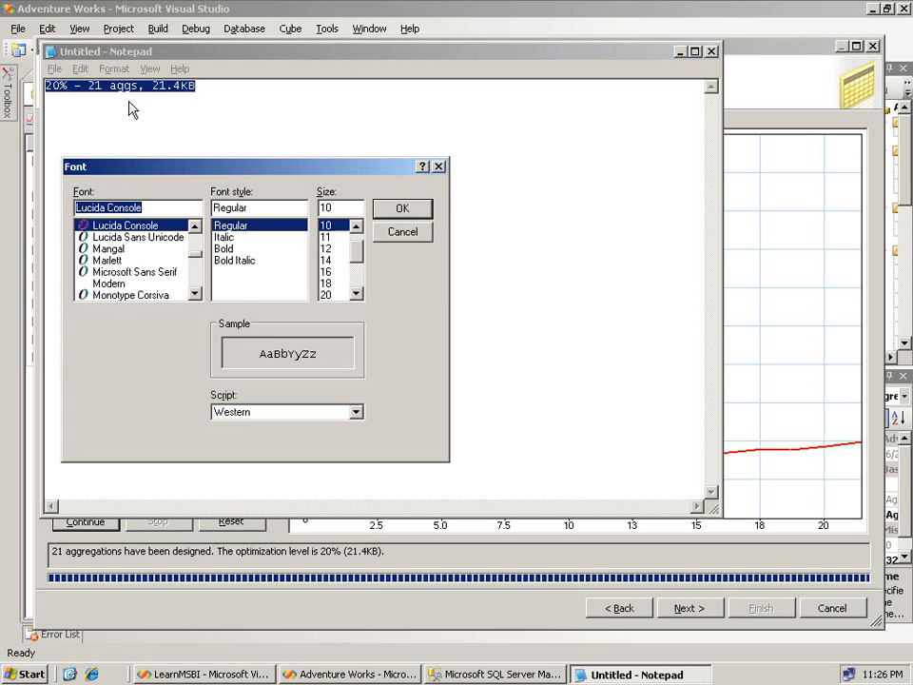
pyautogui.scroll(-2, 354, 291)
pyautogui.click(337, 262)
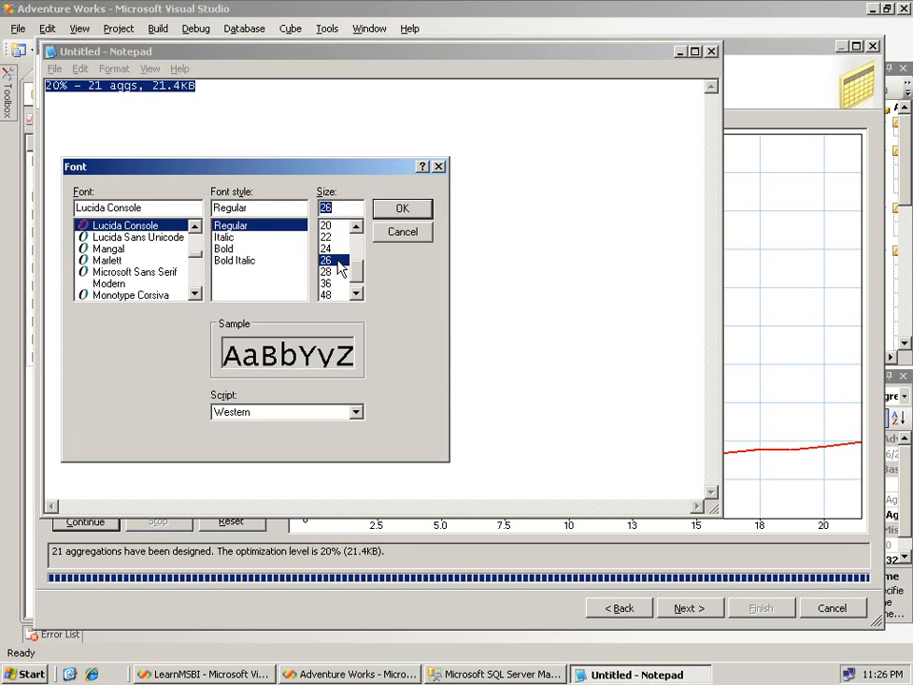
pyautogui.click(400, 209)
pyautogui.click(517, 230)
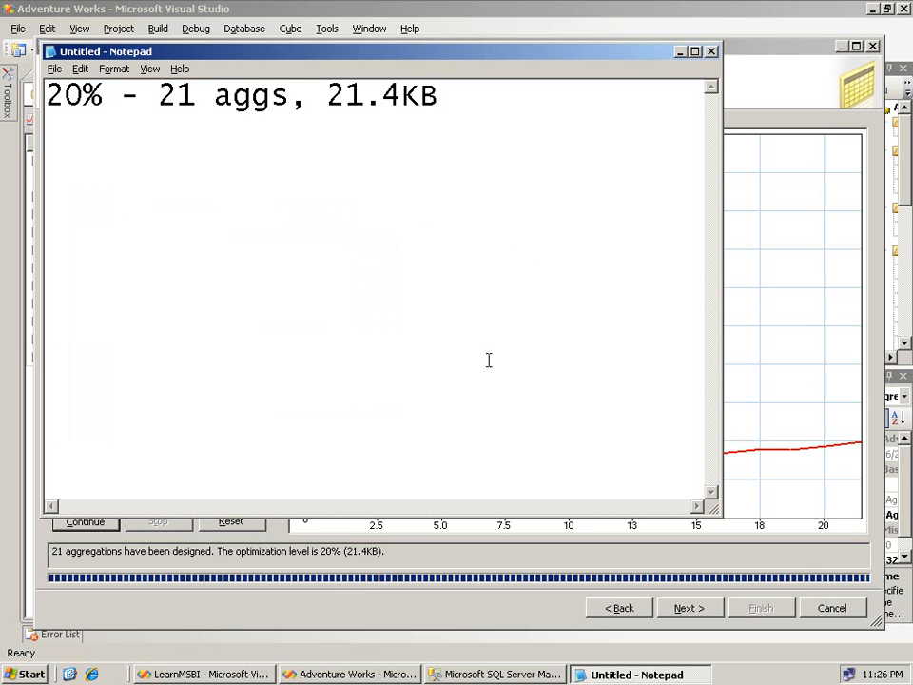
# - Return to the Aggregation Design Wizard, set the performance gain limit to 40% and continue designing aggregations
pyautogui.click(332, 584)
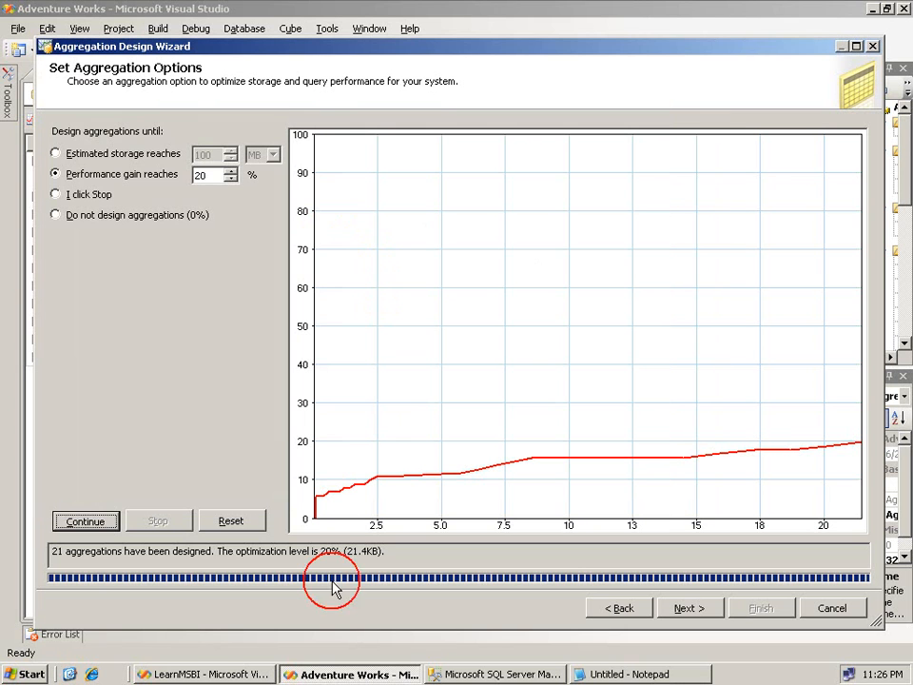
pyautogui.doubleClick(204, 176)
pyautogui.write('40')
pyautogui.click(80, 521)
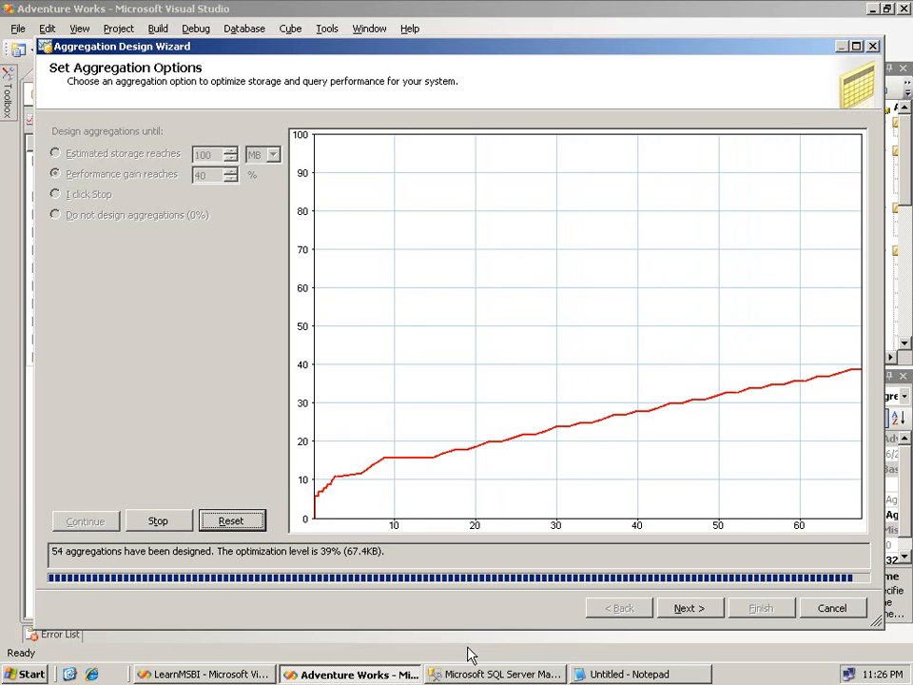
# - Switch to Notepad and add a second line reading "40% - 55 aggs, 68.8KB"
pyautogui.click(659, 675)
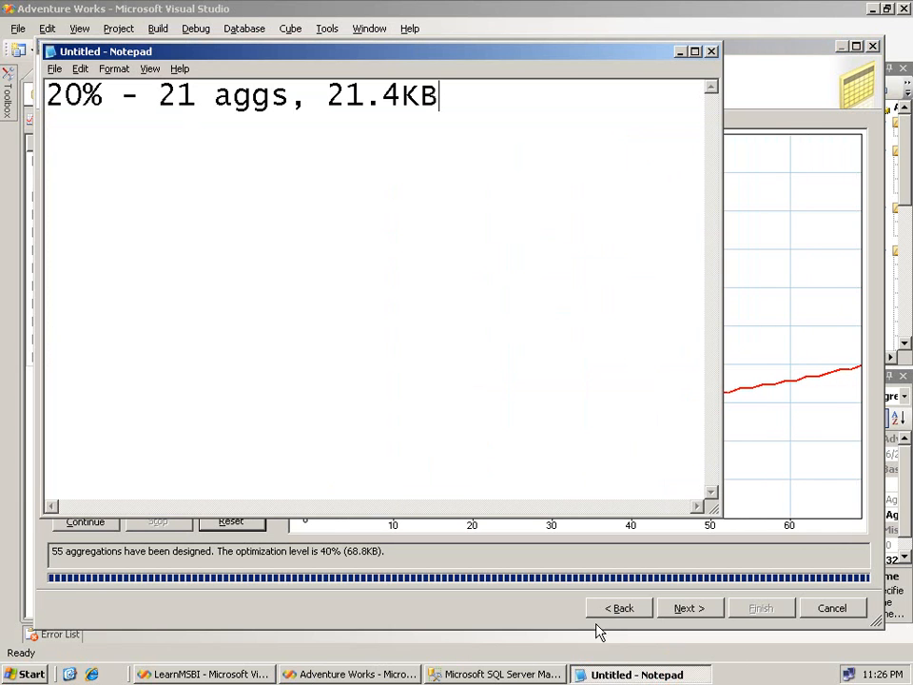
pyautogui.press('Return')
pyautogui.write('40% - ')
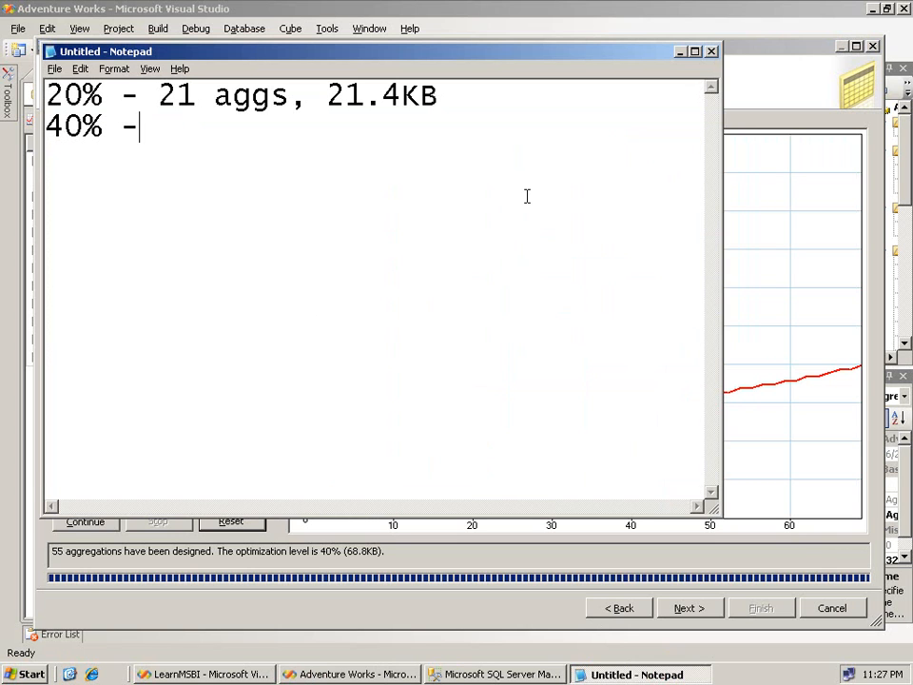
pyautogui.write('55 aggs, ')
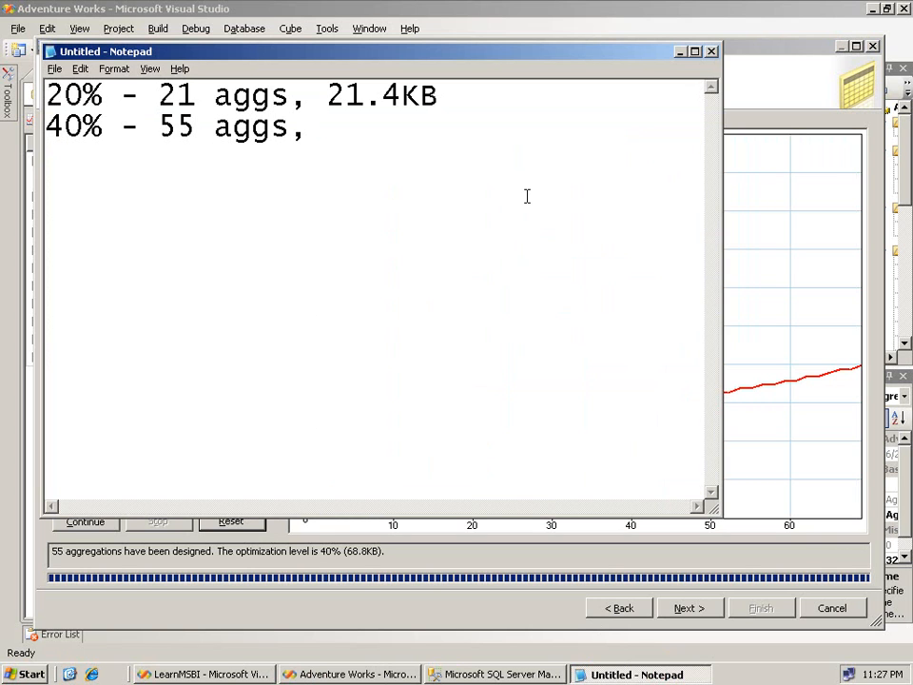
pyautogui.write('68.8')
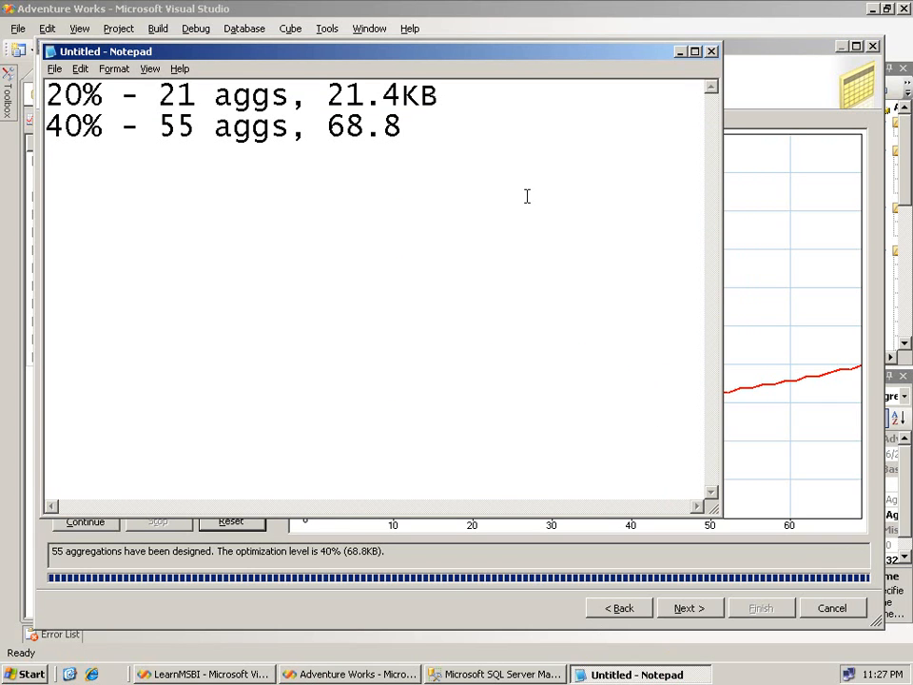
pyautogui.write('KB')
# - Back in the Aggregation Design Wizard, raise the performance gain limit to 100% and continue the design
pyautogui.click(430, 625)
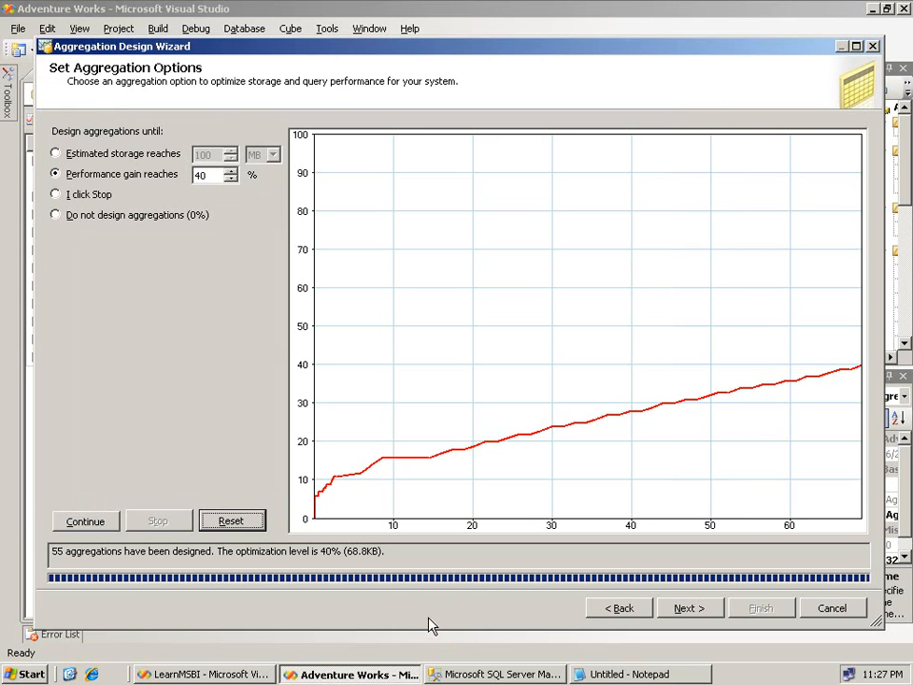
pyautogui.moveTo(216, 175); pyautogui.dragTo(147, 186)
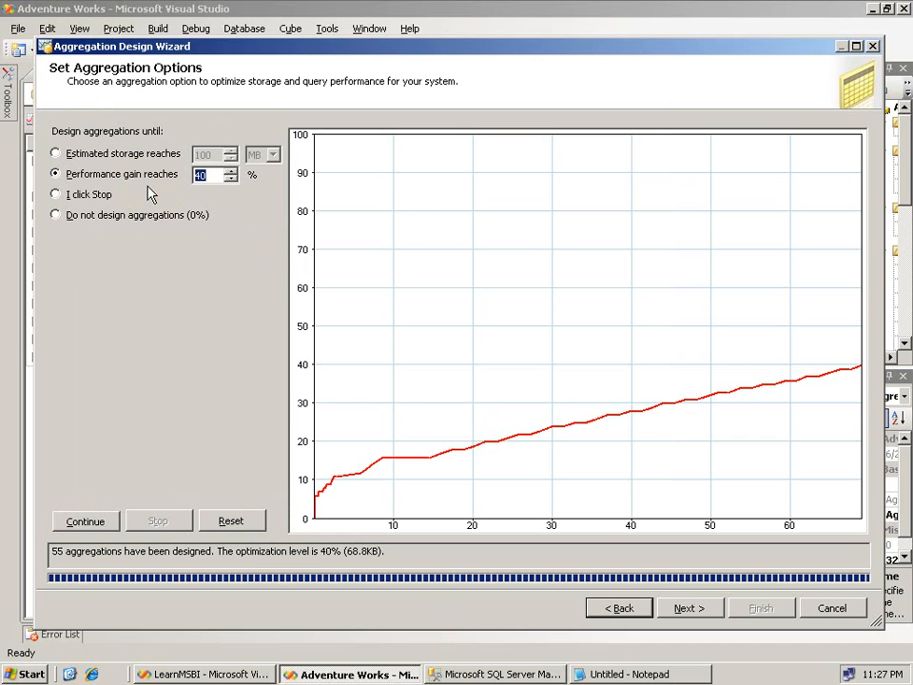
pyautogui.write('100')
pyautogui.click(94, 530)
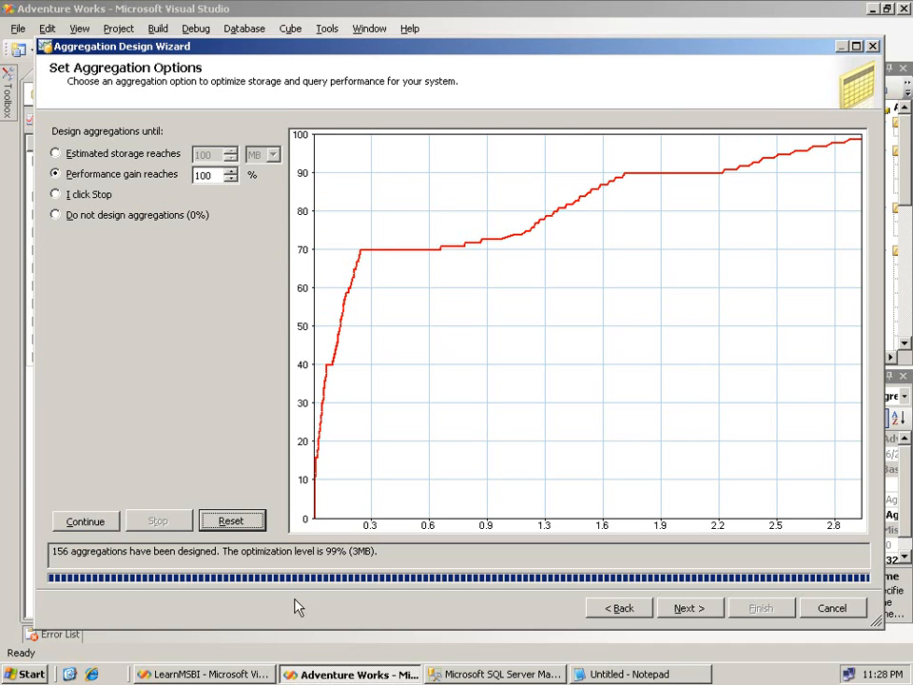
# - Switch to Notepad and add a third line reading "99% - 156 aggs, 3MB"
pyautogui.click(609, 675)
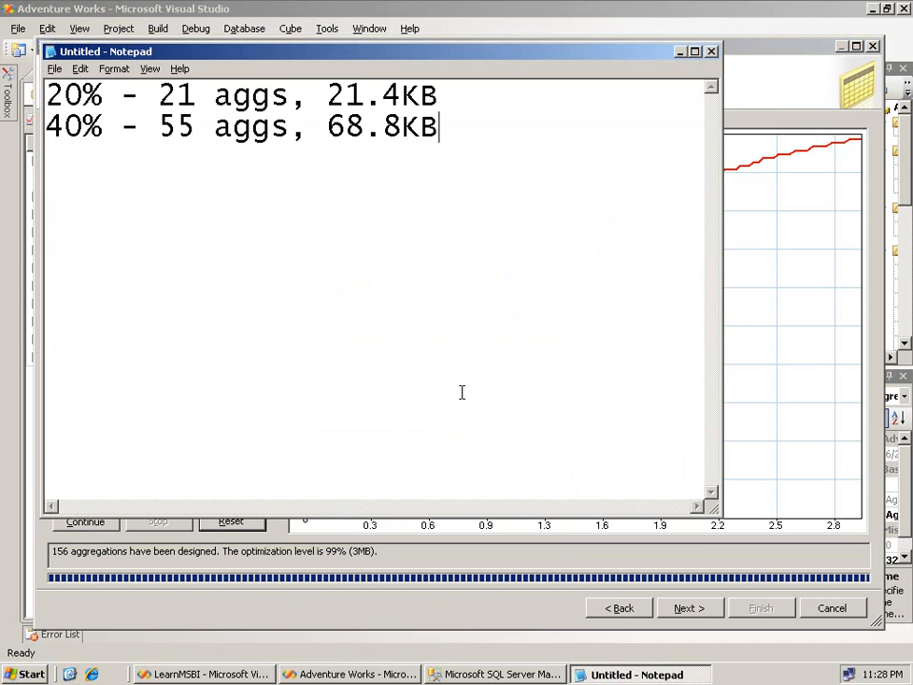
pyautogui.press('Return')
pyautogui.write('99% - ')
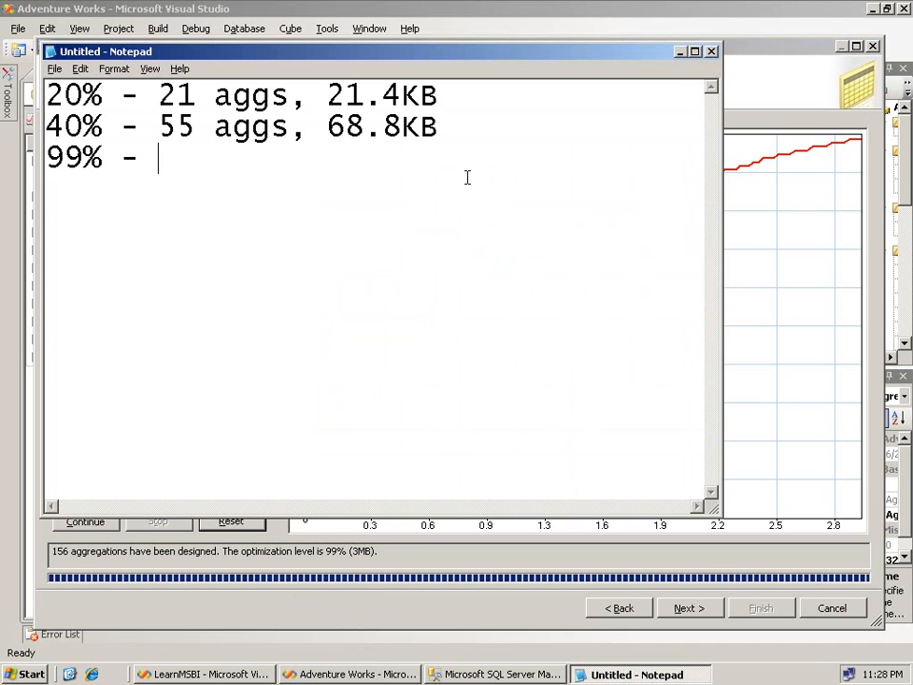
pyautogui.write('156')
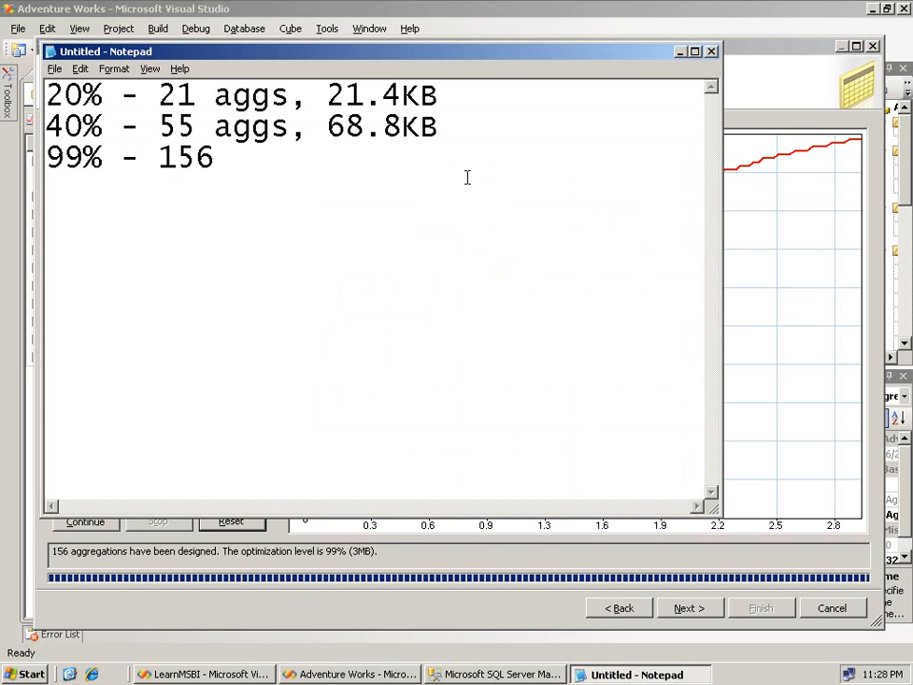
pyautogui.write(' aggs, ')
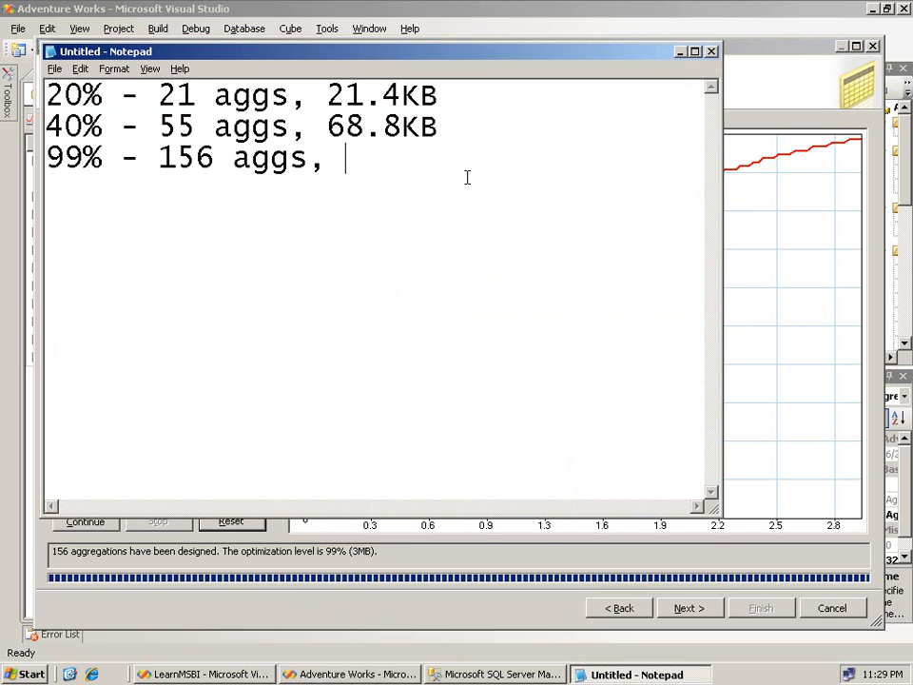
pyautogui.write('3MB')
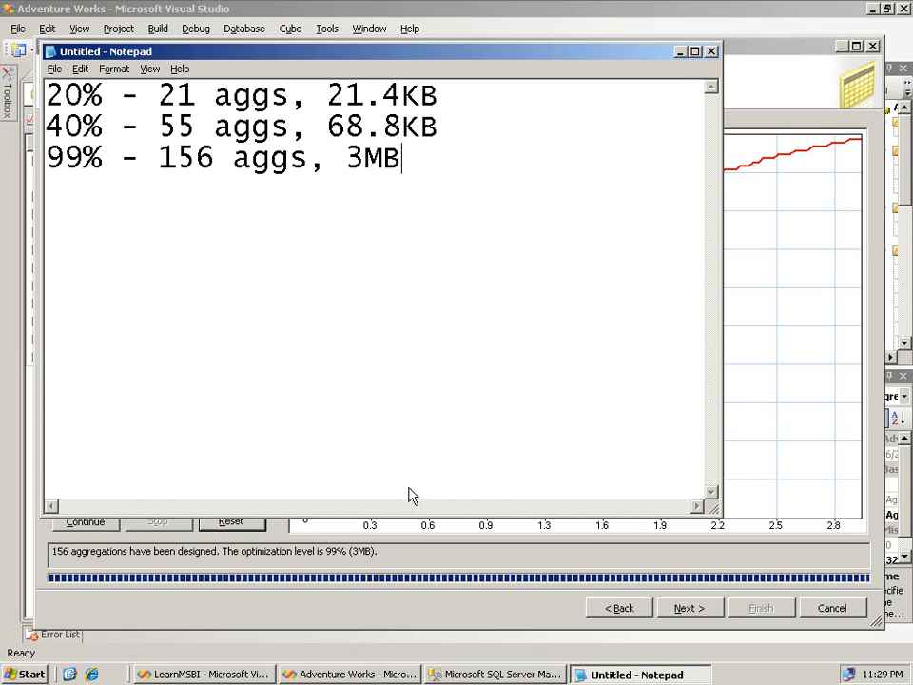
# - Return to the Aggregation Design Wizard, reset the design and redesign the aggregations with a performance gain limit of 20%
pyautogui.click(422, 606)
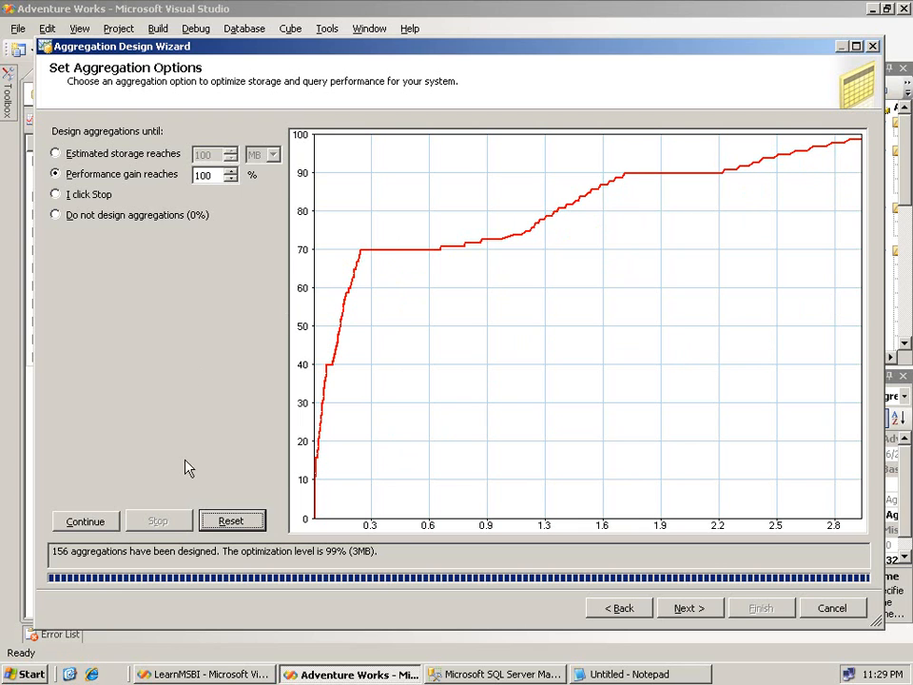
pyautogui.click(230, 520)
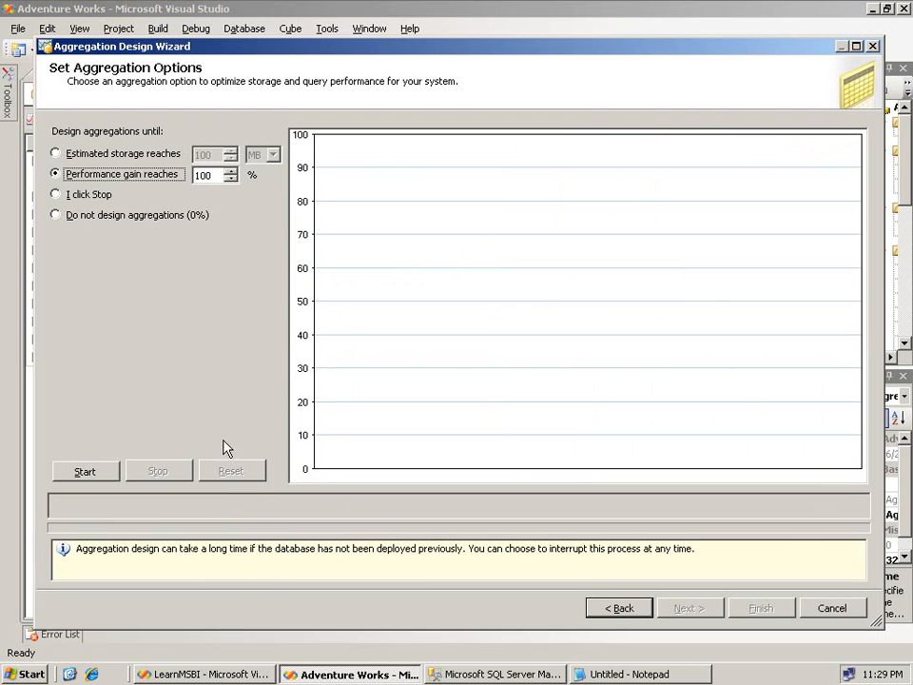
pyautogui.doubleClick(216, 179)
pyautogui.write('20')
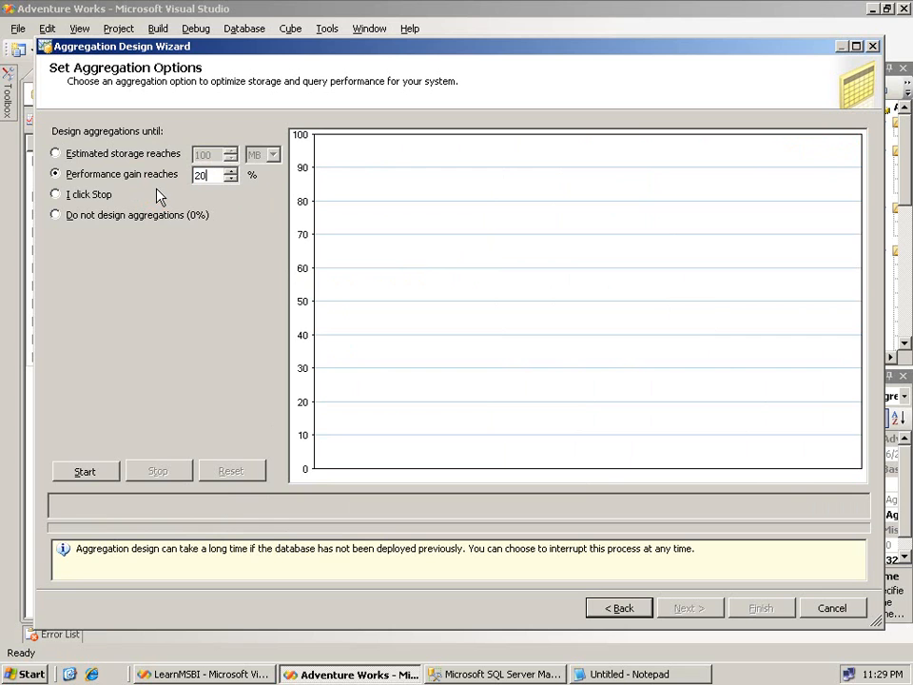
pyautogui.click(86, 472)
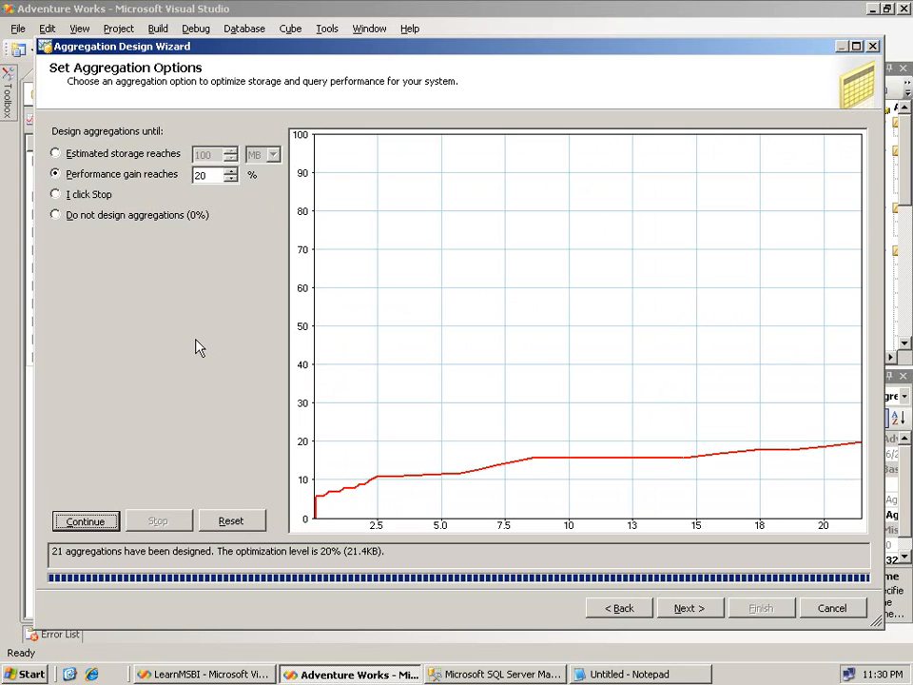
# - Complete the wizard, saving the design as AggregationDesign 1 without processing it, and select it under Internet Sales
pyautogui.click(693, 607)
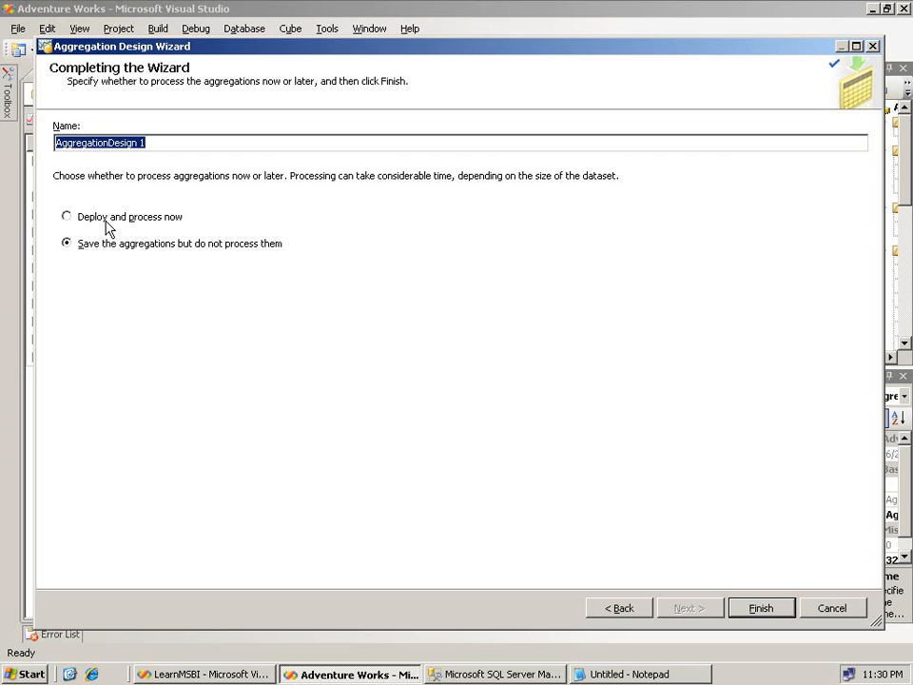
pyautogui.click(756, 606)
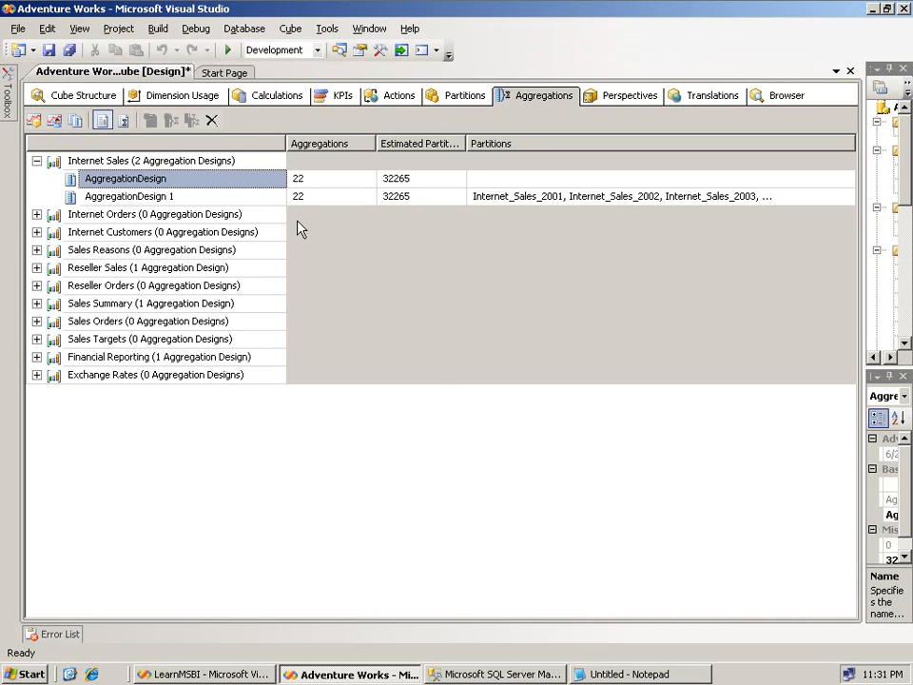
pyautogui.click(183, 198)
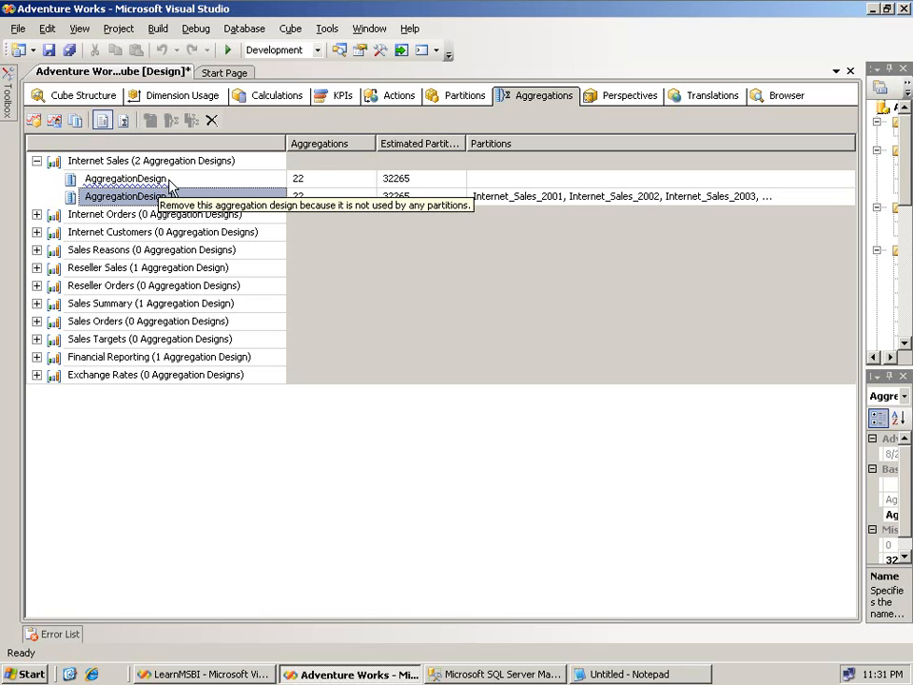
# - Assign the original AggregationDesign of Internet Sales to the first partition, Internet_Sales_2001
pyautogui.click(510, 197)
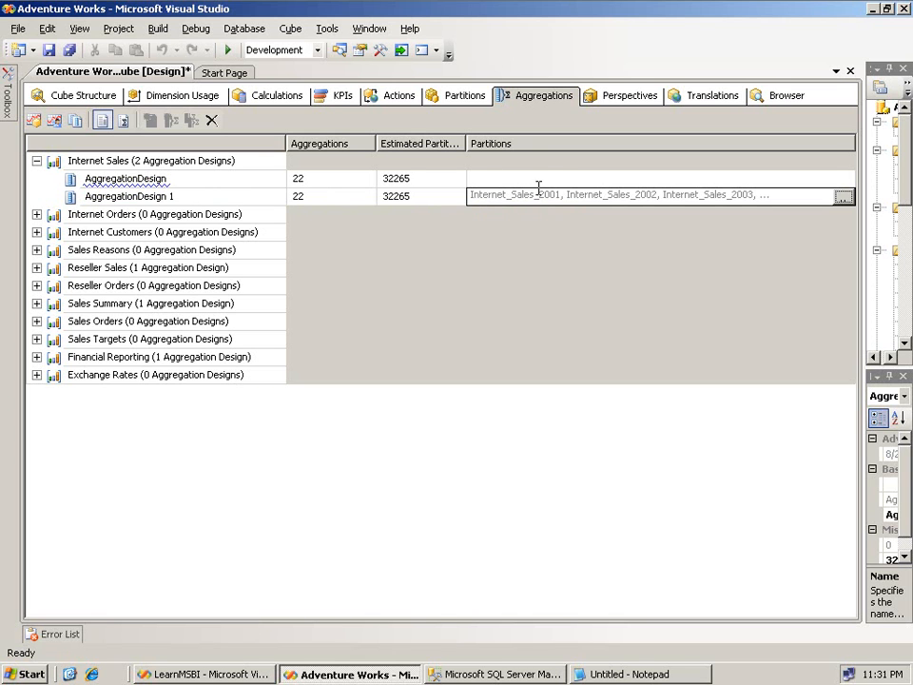
pyautogui.click(585, 180)
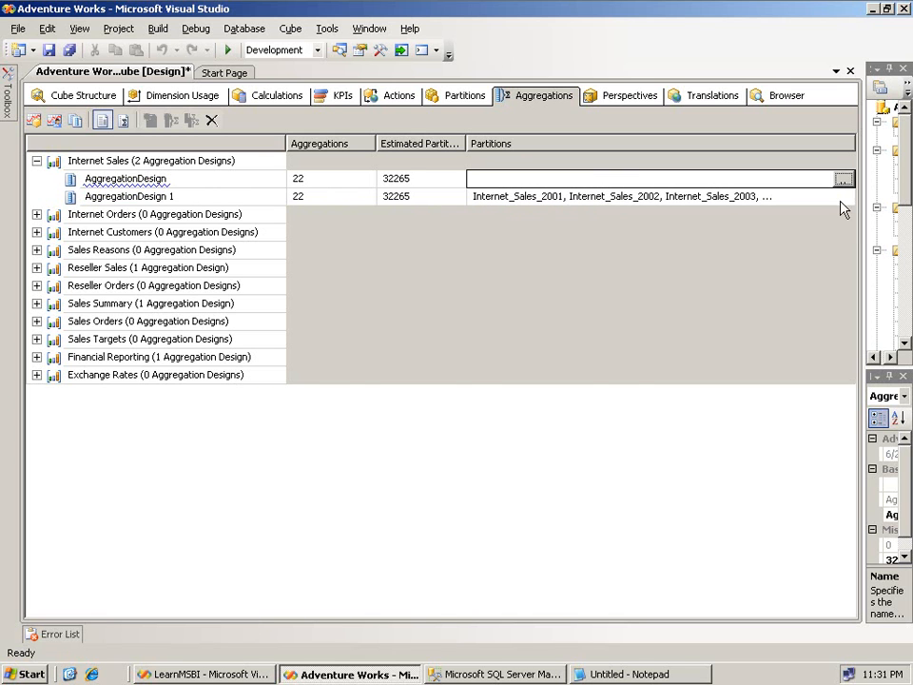
pyautogui.click(843, 180)
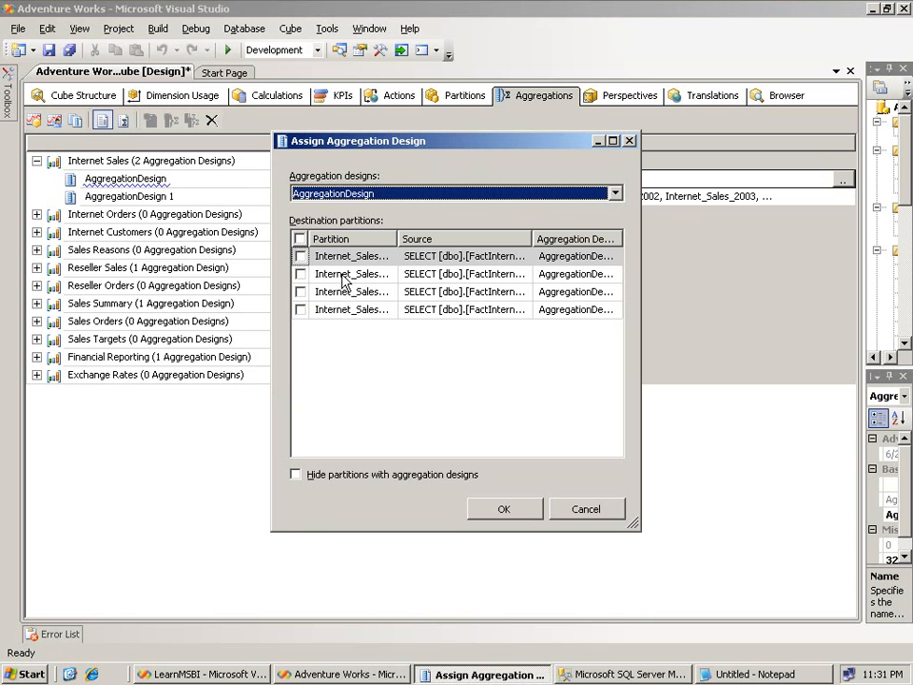
pyautogui.click(300, 256)
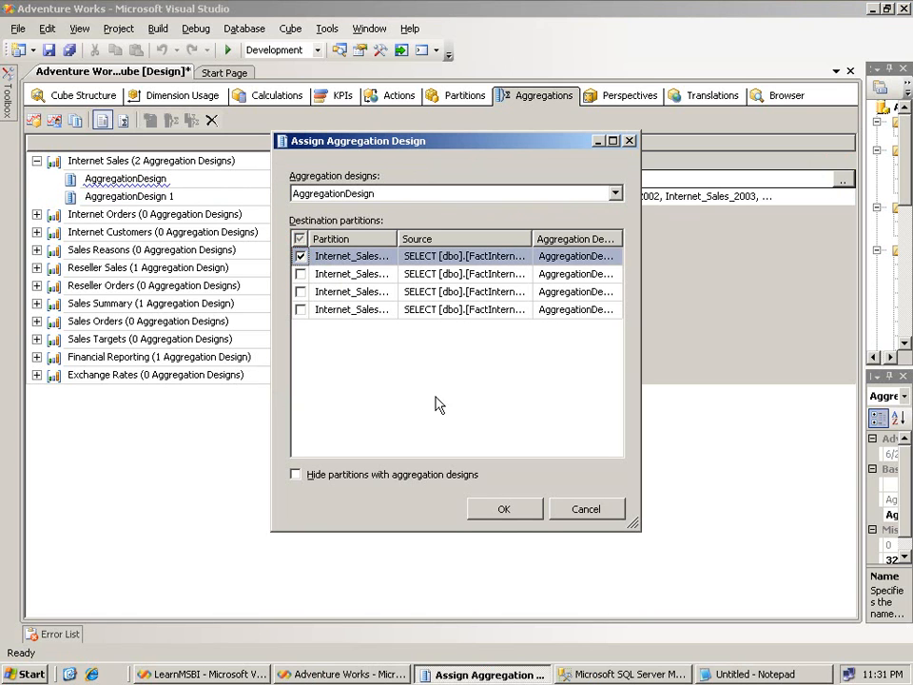
pyautogui.click(504, 509)
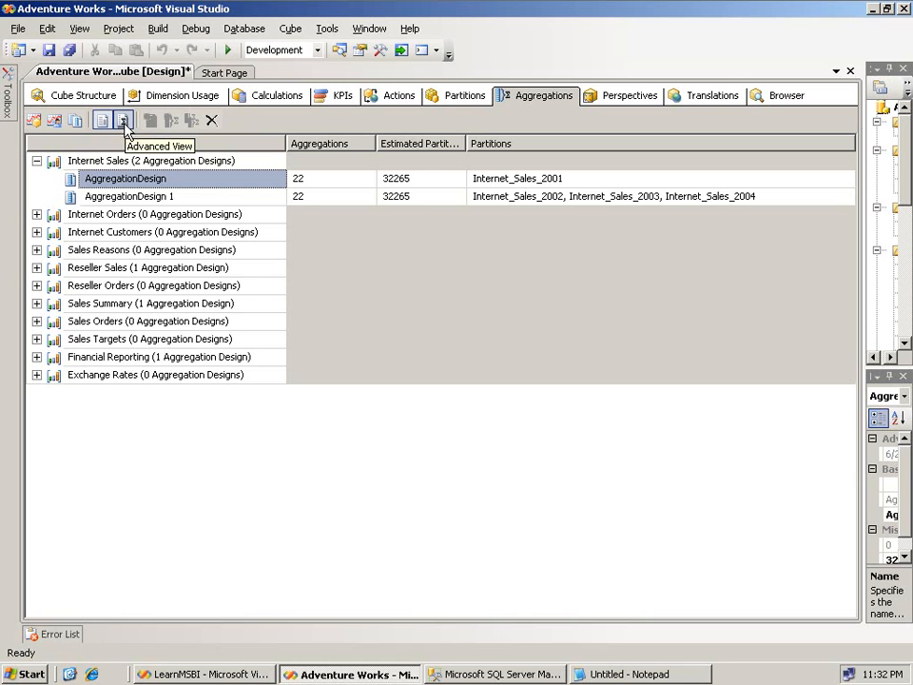
# - Show AggregationDesign 1 of the Internet Sales measure group in Advanced View and look over its full range of aggregations
pyautogui.click(137, 198)
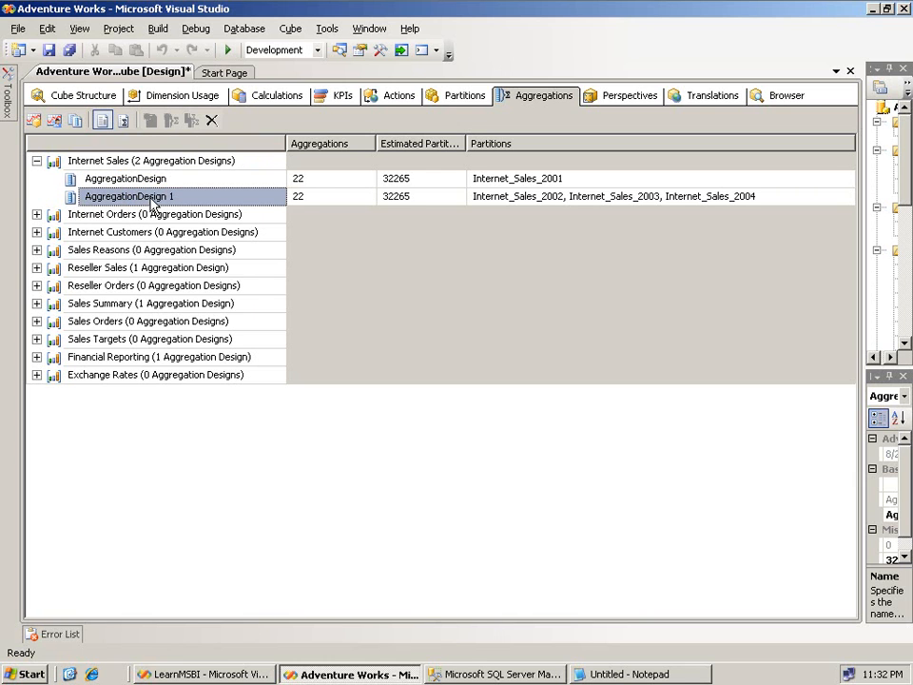
pyautogui.click(122, 122)
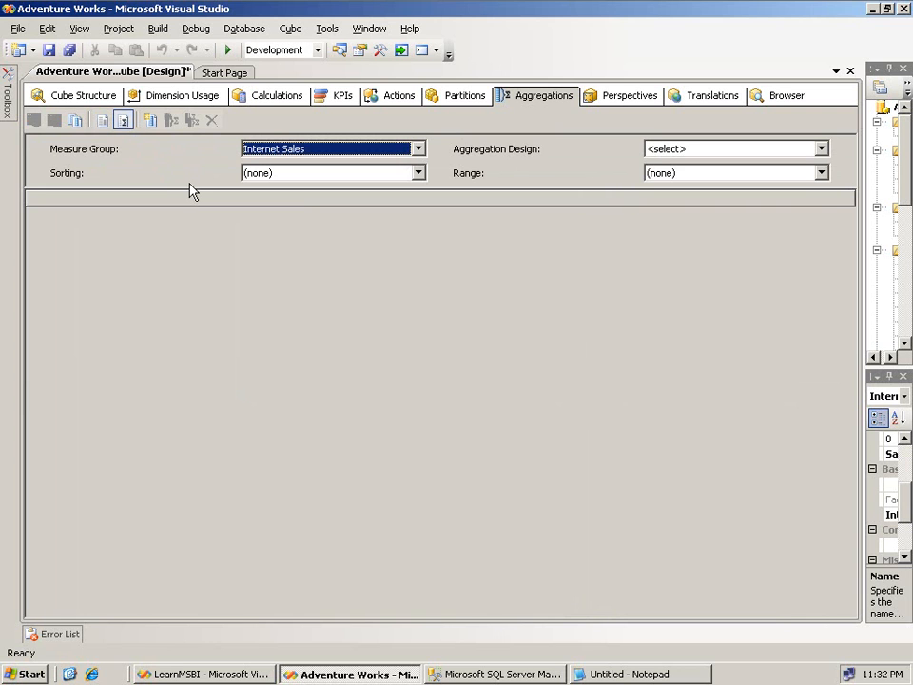
pyautogui.click(717, 149)
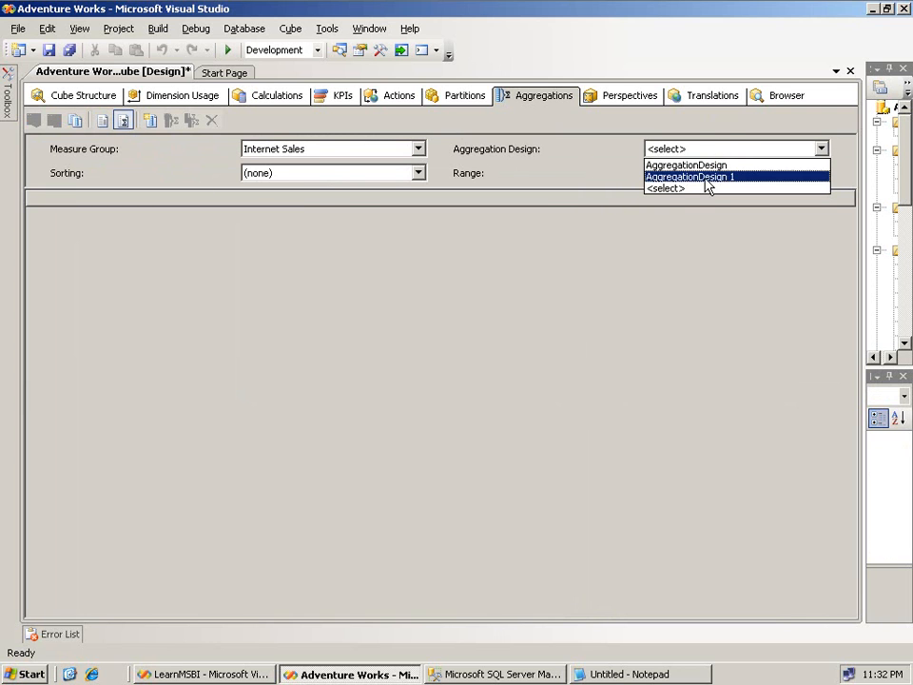
pyautogui.click(706, 178)
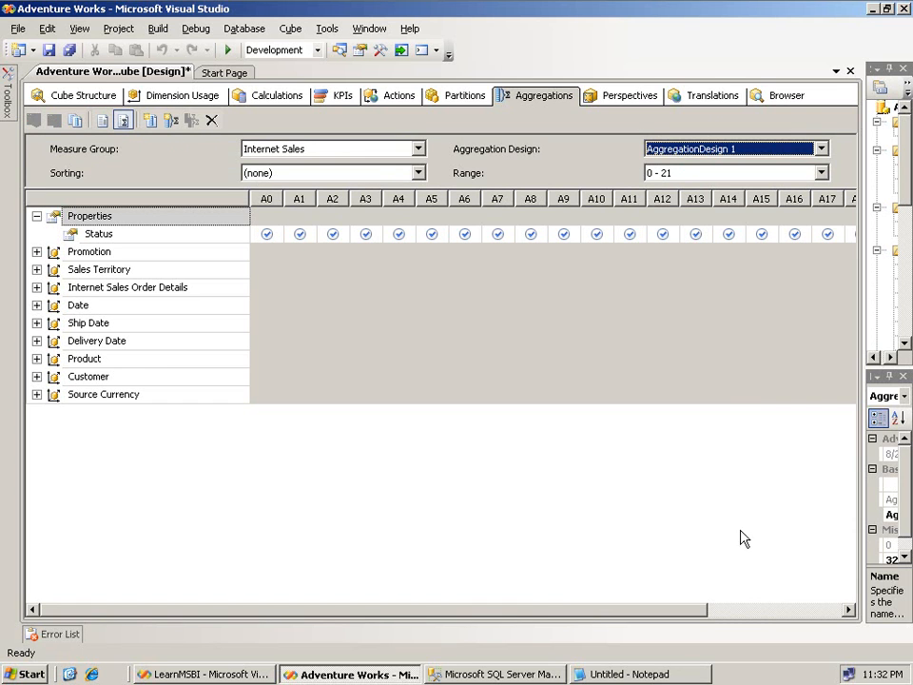
pyautogui.click(777, 610)
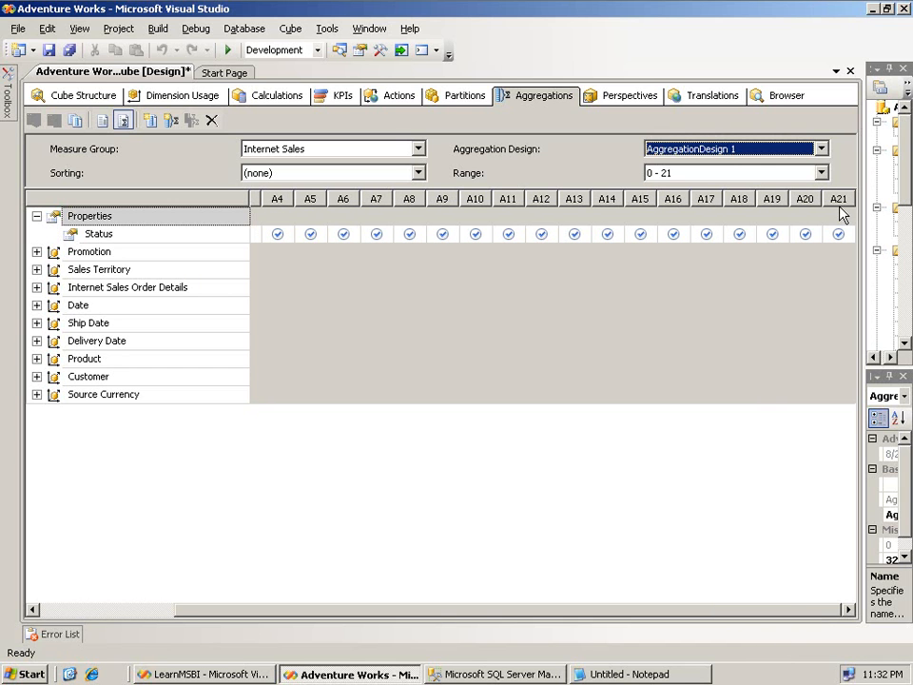
pyautogui.click(147, 611)
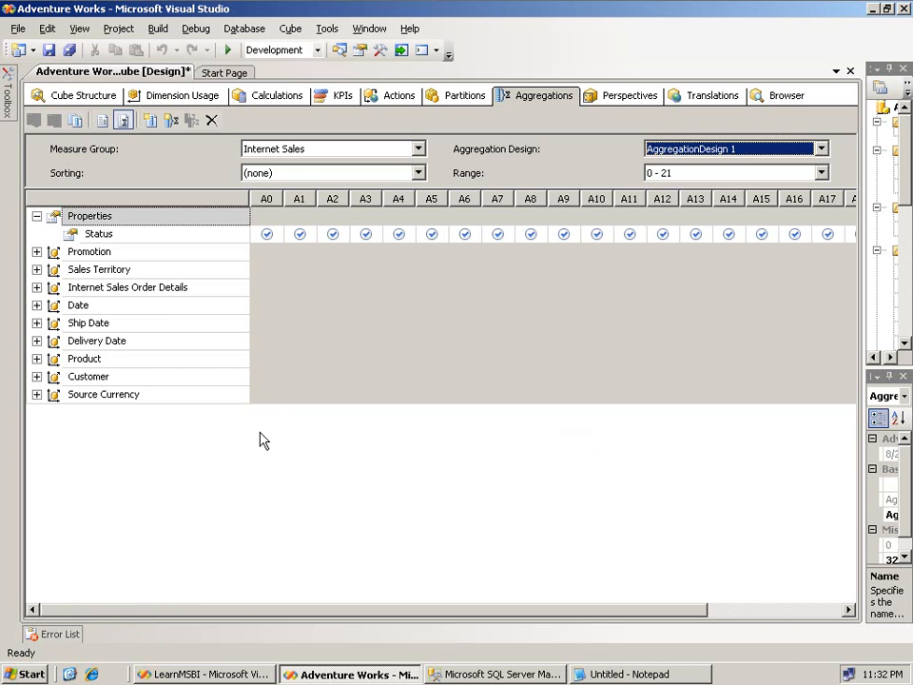
# - Examine which Promotion and Sales Territory attributes are included in the aggregations of AggregationDesign 1
pyautogui.click(36, 252)
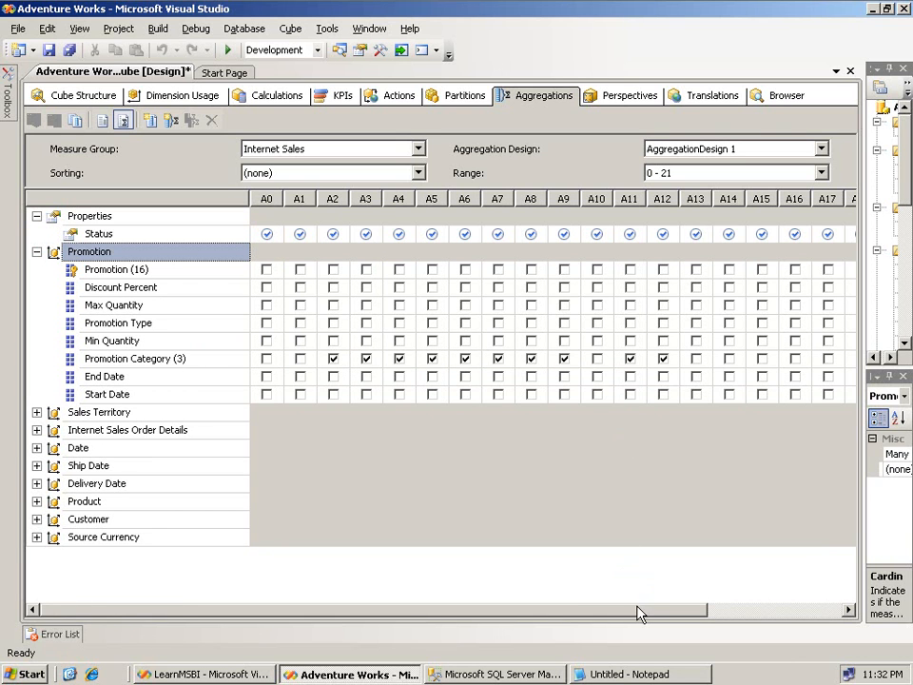
pyautogui.moveTo(672, 610); pyautogui.dragTo(546, 611)
pyautogui.click(36, 252)
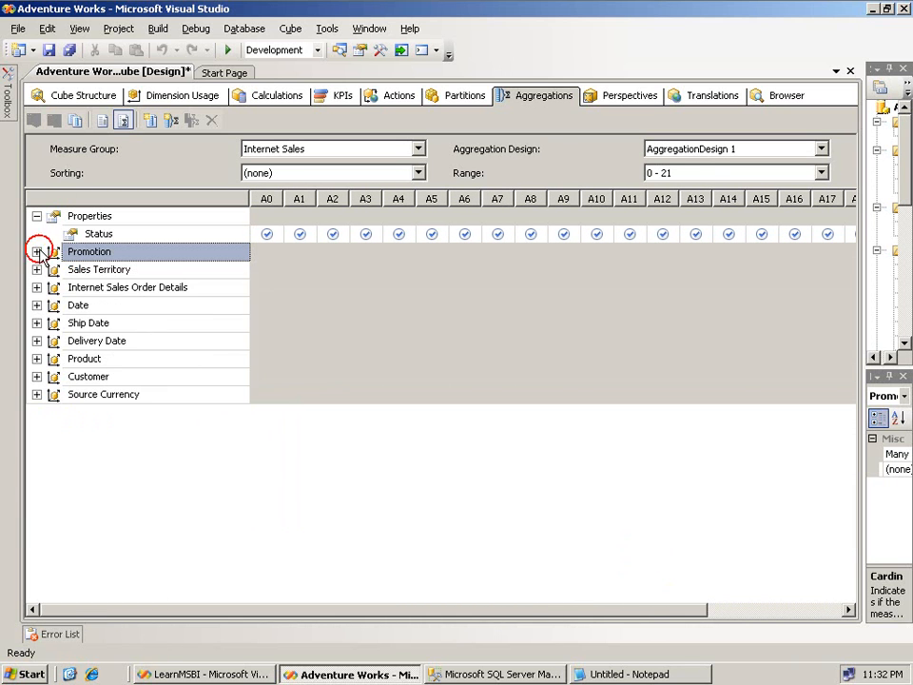
pyautogui.click(36, 269)
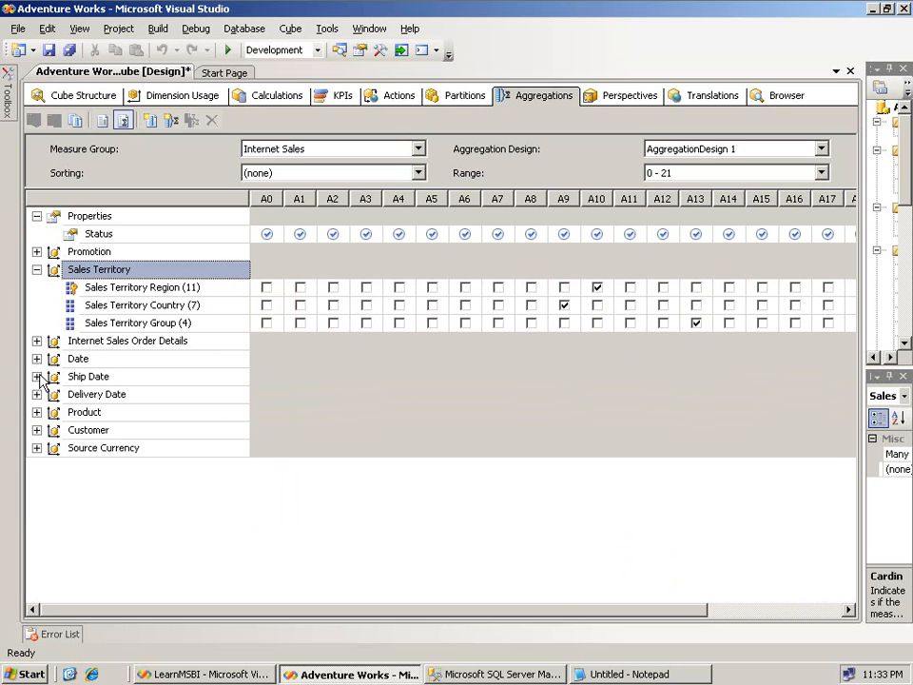
# - Expand the Product dimension and examine which attributes its aggregations use, including Safety Stock Level and Category
pyautogui.click(36, 412)
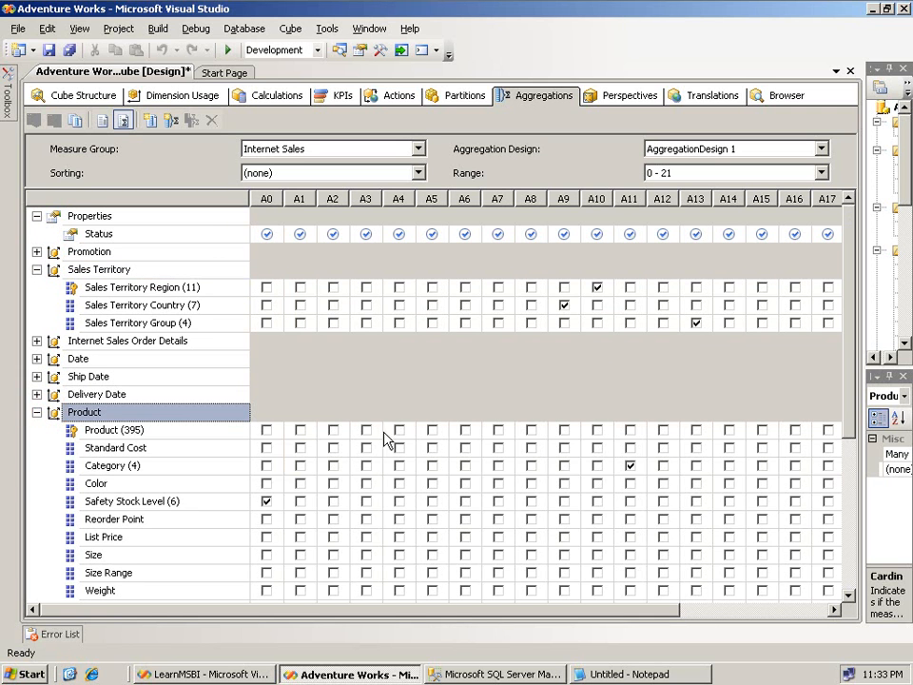
pyautogui.click(209, 502)
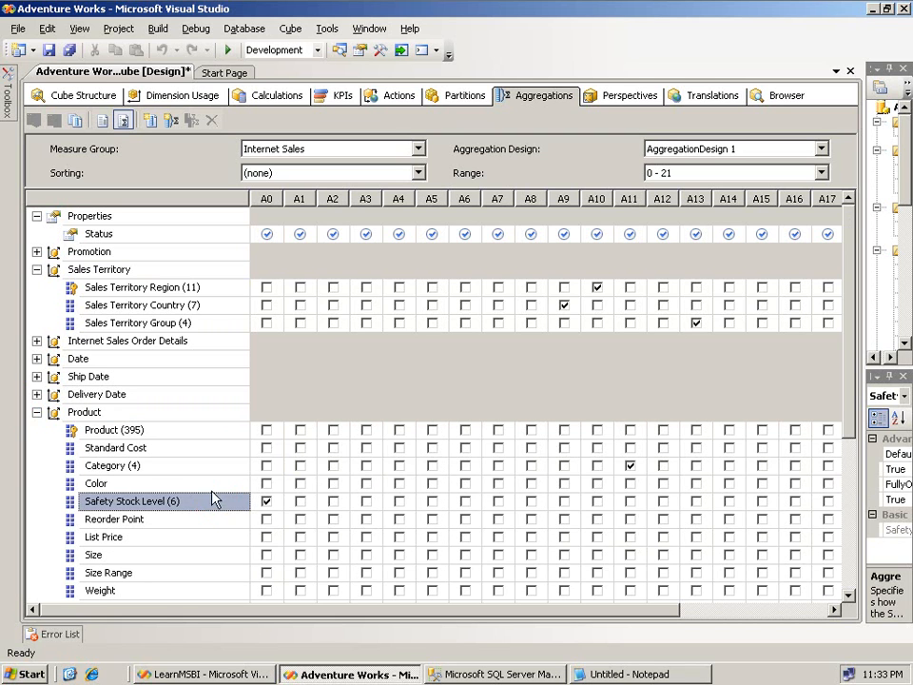
pyautogui.click(182, 465)
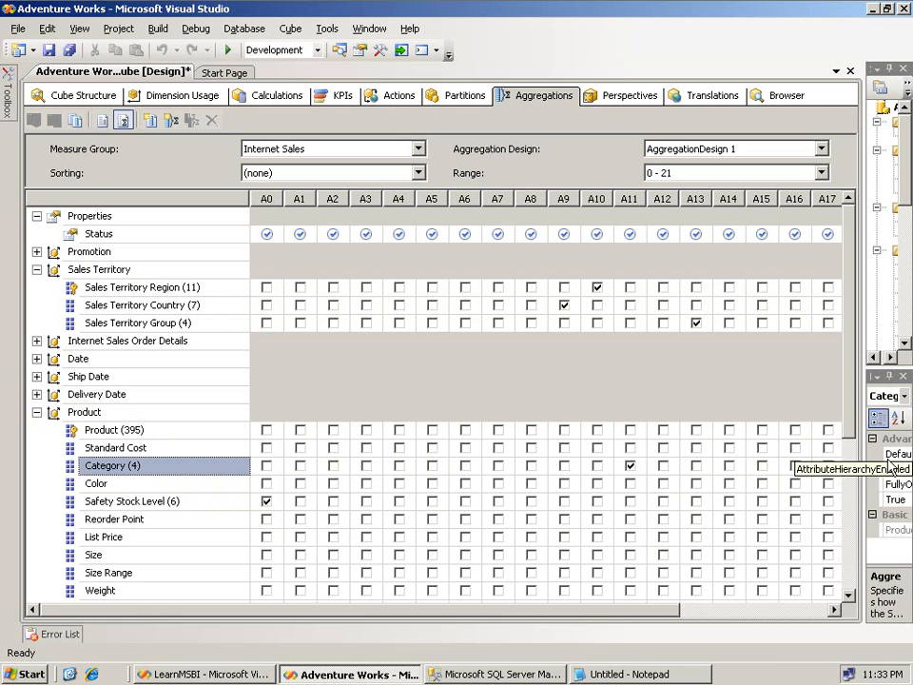
pyautogui.moveTo(858, 415); pyautogui.dragTo(853, 500)
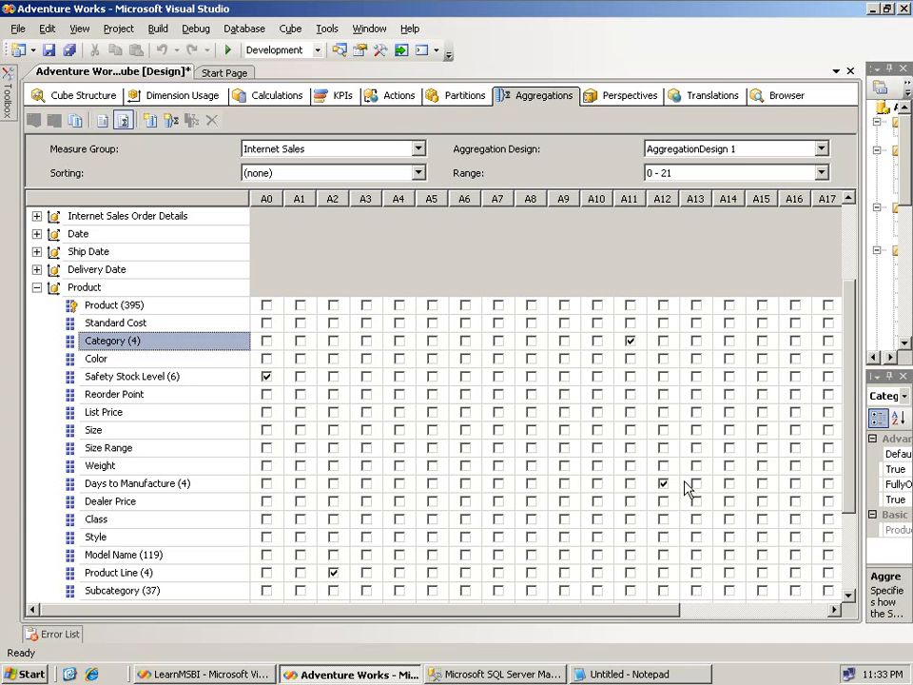
pyautogui.moveTo(854, 484); pyautogui.dragTo(849, 538)
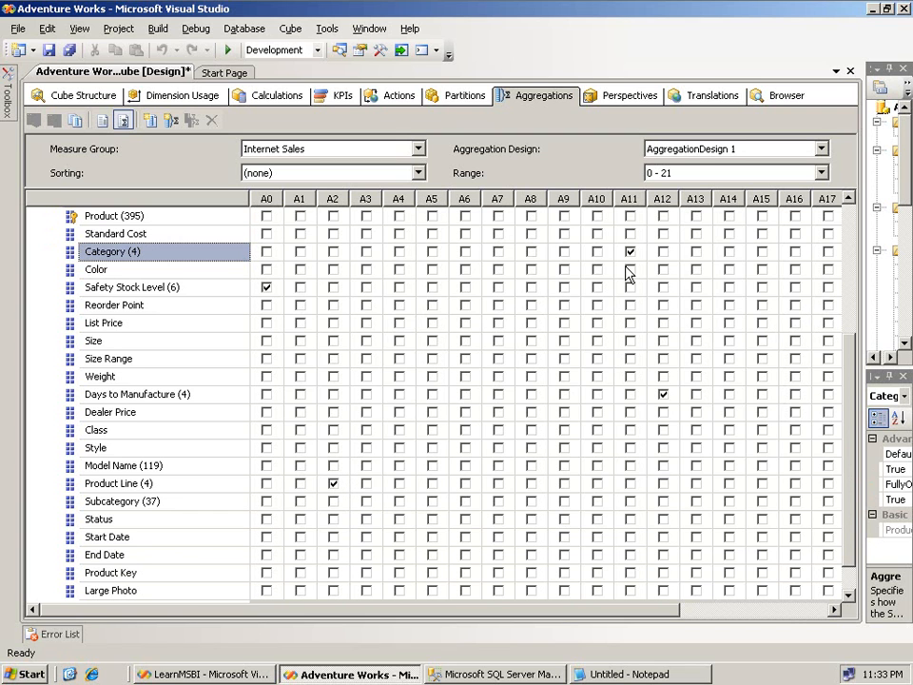
pyautogui.moveTo(849, 501); pyautogui.dragTo(849, 378)
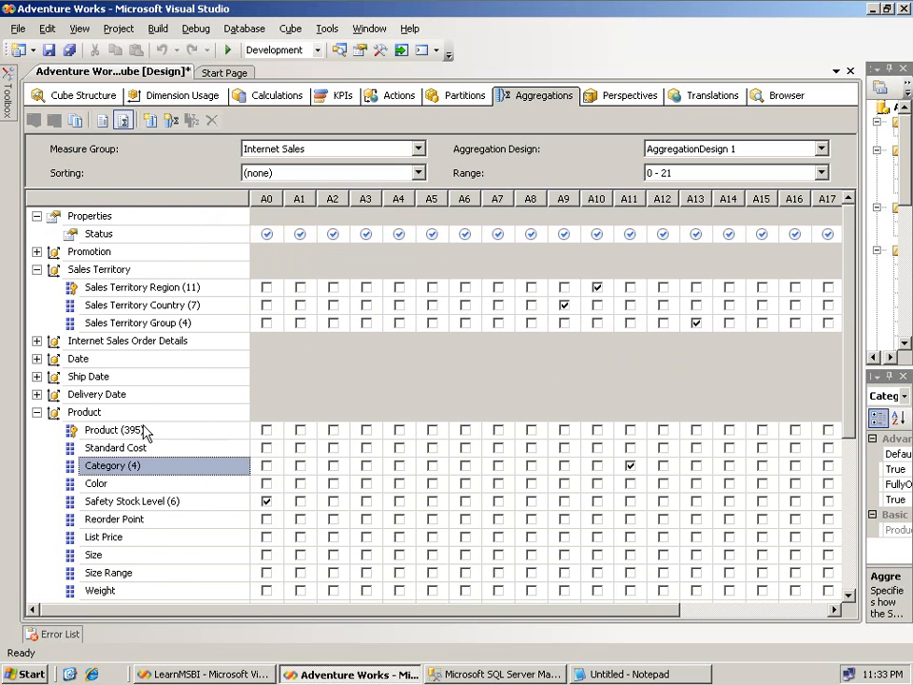
# - Expand the Date dimension and examine the aggregations that use its attributes, including Calendar Semester and Fiscal Semester
pyautogui.click(36, 358)
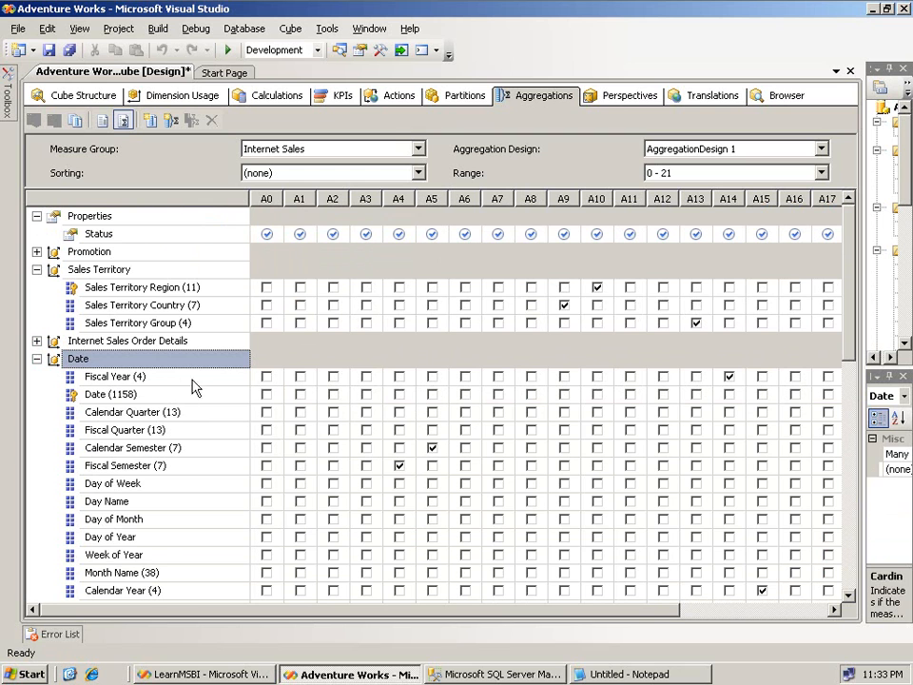
pyautogui.click(203, 449)
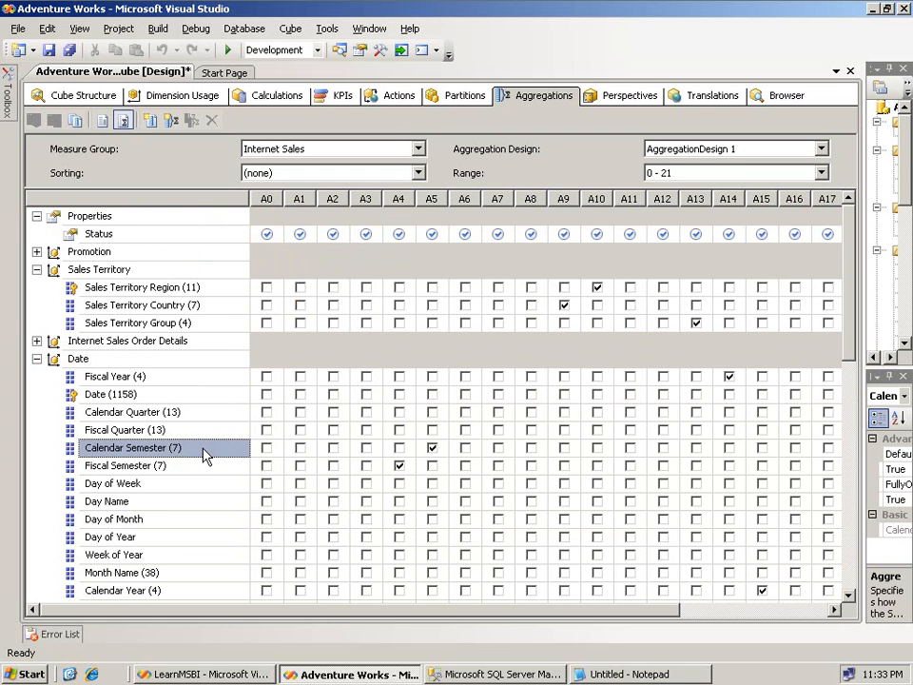
pyautogui.click(399, 466)
pyautogui.click(848, 577)
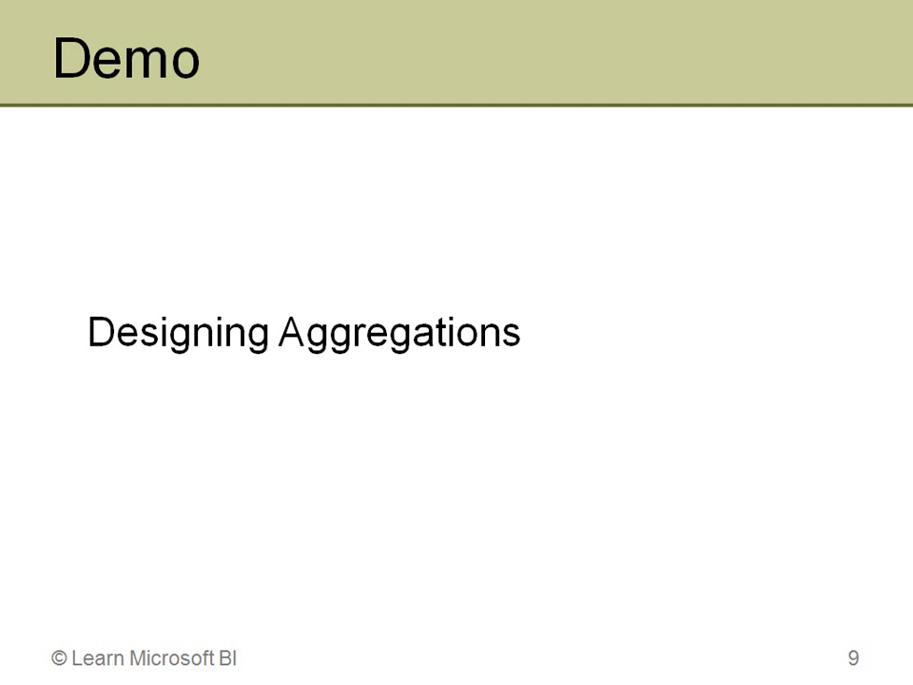
pyautogui.press('Right')
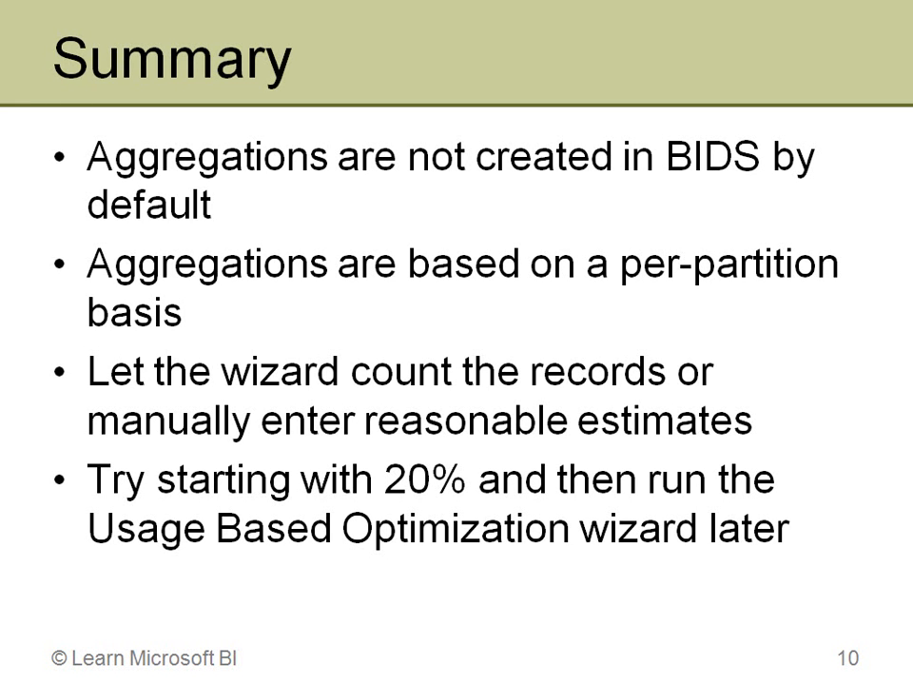